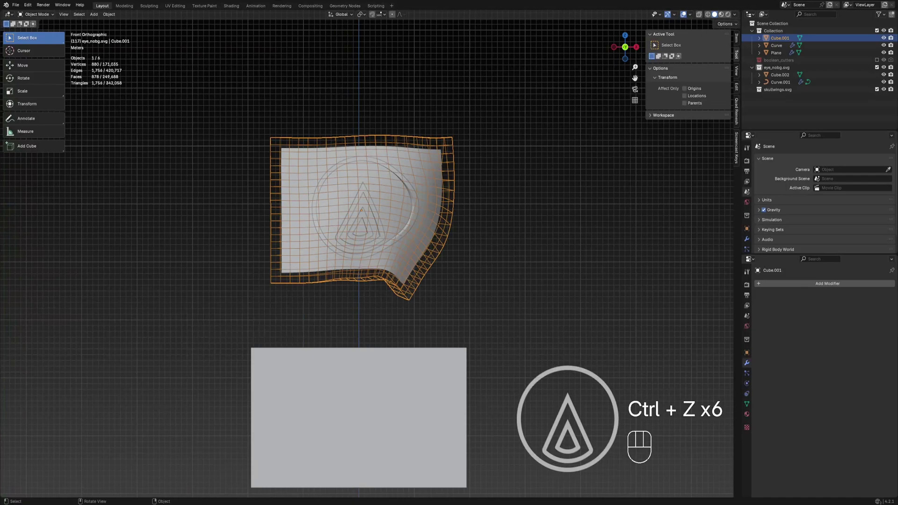
Step: Put the cage mesh around the curved panel in Sculpt Mode and bend it using the Pose brush at 105 px radius
click(32, 14)
click(35, 38)
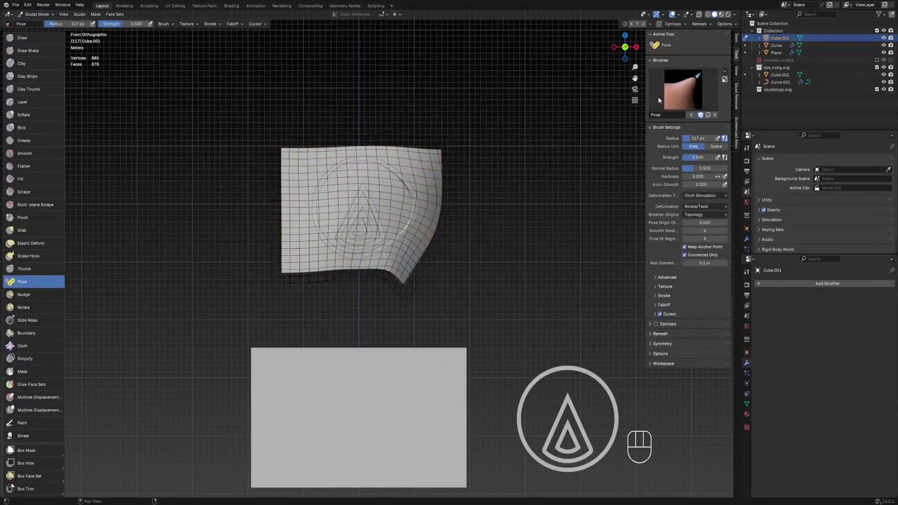
key(f)
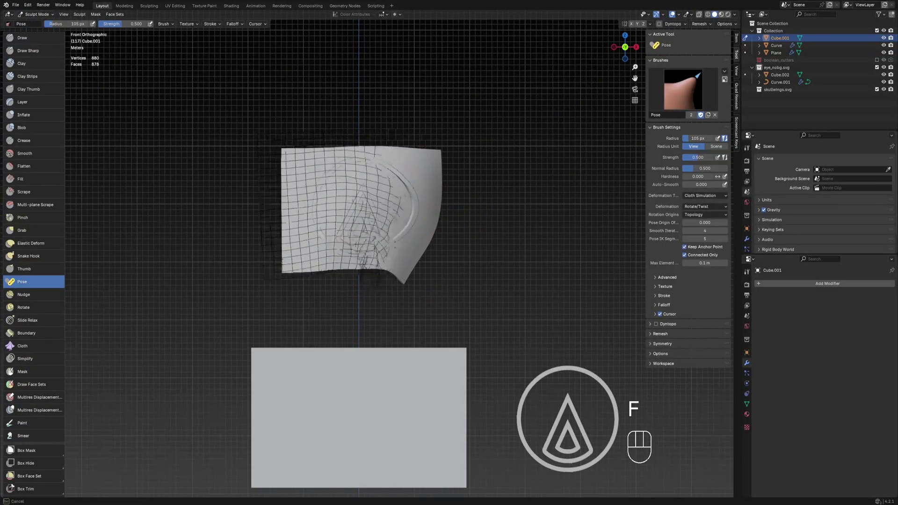
click(510, 209)
key(ctrl+z)
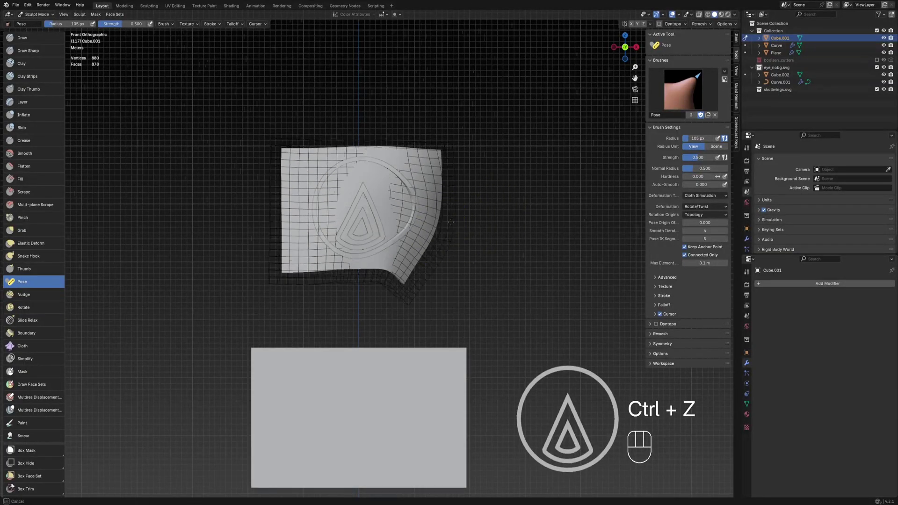
drag(462, 209, 438, 200)
Step: Switch the cage to Edit Mode with viewport overlays hidden and examine the deformed panel's shape
key(Tab)
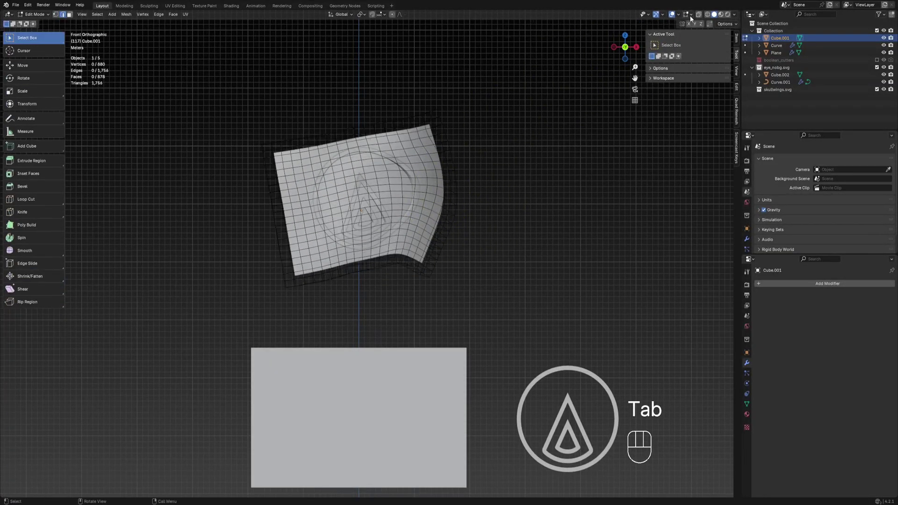
click(672, 15)
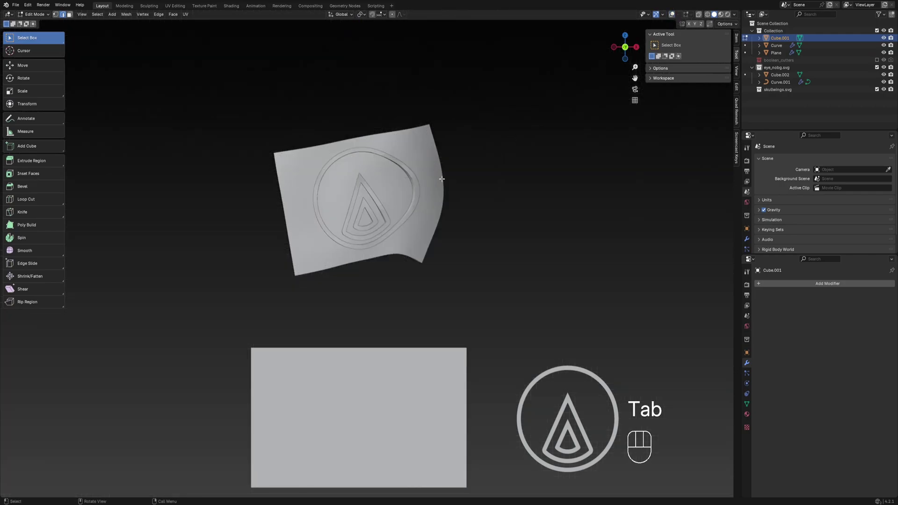
middle_drag(441, 178, 296, 211)
key(KP_1)
Step: Undo the last pose strokes, resize the Pose brush and bend the cage again to check another deformation
key(ctrl+z)
key(ctrl+z)
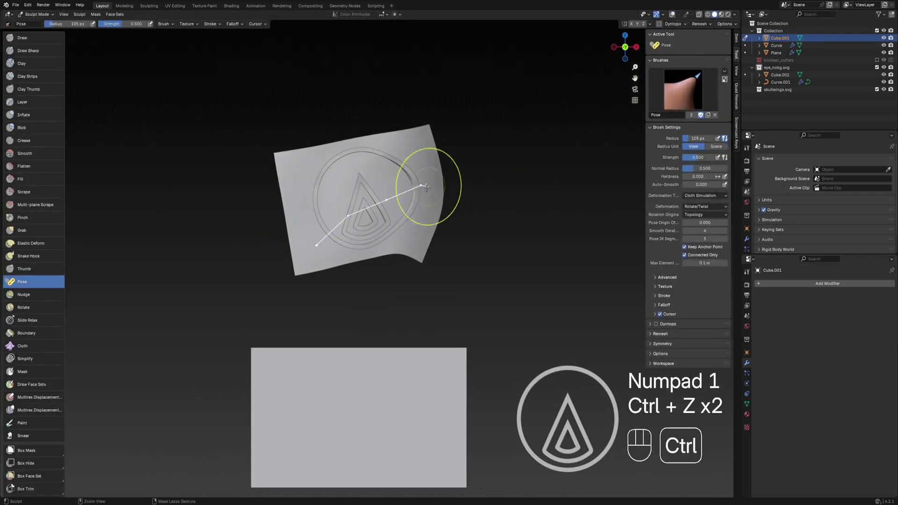
key(ctrl+z)
key(f)
key(Tab)
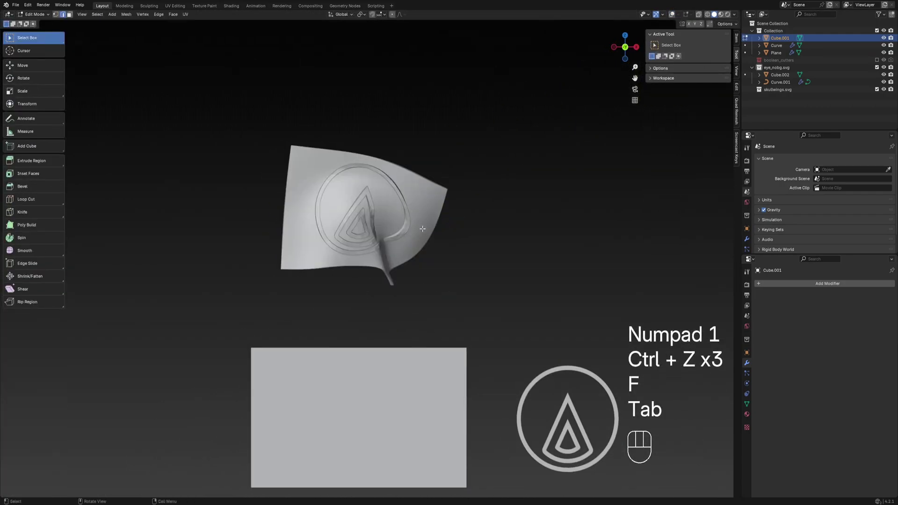
mouse_move(413, 233)
middle_down()
mouse_move(226, 235)
mouse_move(431, 236)
middle_up()
Step: Undo the latest pose, restore the viewport overlays and put the cage back in Sculpt Mode
key(ctrl+z)
key(ctrl+z)
key(ctrl+z)
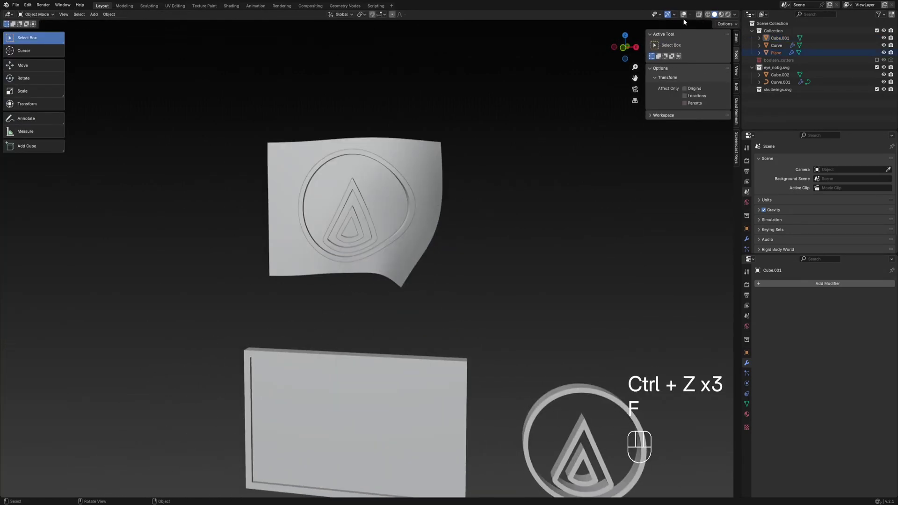
click(683, 14)
key(f)
click(453, 199)
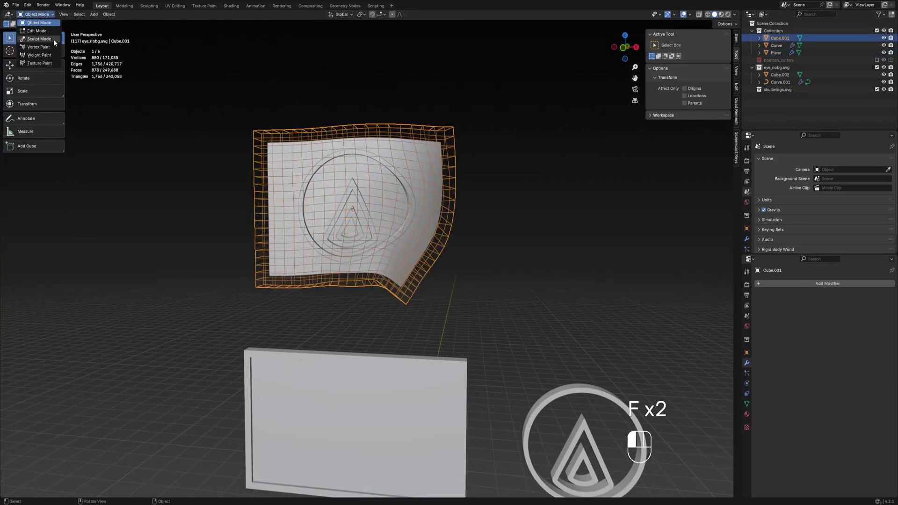
click(54, 40)
Step: Try several Pose brush strokes with different brush sizes on the cage's right half and lower edge
mouse_move(440, 169)
mouse_down()
mouse_move(401, 224)
mouse_move(381, 197)
mouse_move(401, 233)
mouse_move(438, 213)
mouse_move(420, 248)
mouse_move(461, 248)
mouse_move(486, 234)
mouse_up()
key(ctrl+z)
key(f)
click(412, 233)
key(ctrl+z)
key(f)
click(436, 247)
Step: Inspect the deformed panel in Edit Mode without overlays and undo the pose strokes back to Object Mode
key(Tab)
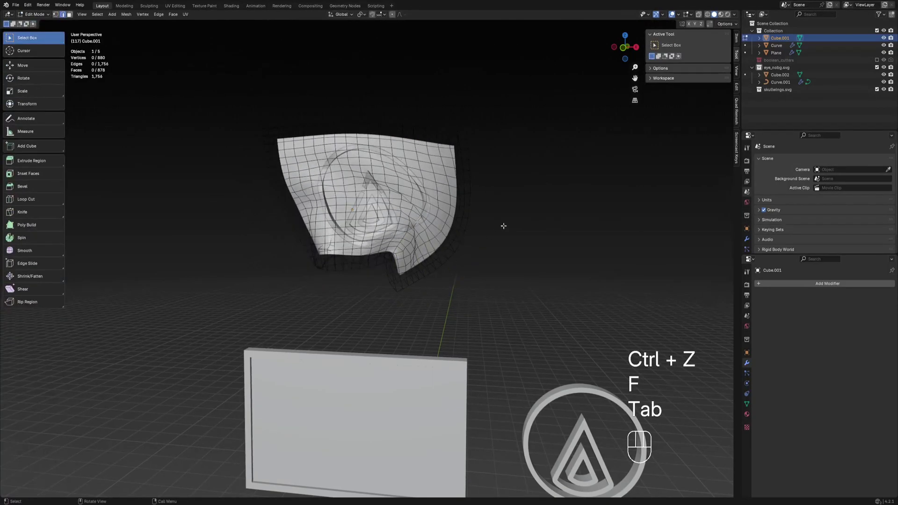
click(672, 14)
mouse_move(421, 227)
middle_down()
mouse_move(465, 229)
mouse_move(415, 235)
mouse_move(366, 271)
middle_up()
key(ctrl+z)
key(ctrl+z)
key(ctrl+z)
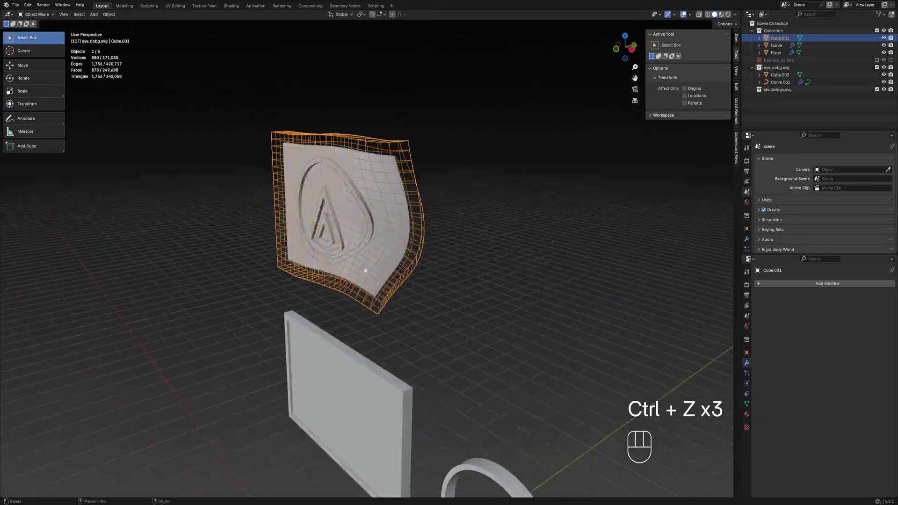
Step: Return the cage to Sculpt Mode and bend it from several viewing angles with a resized Pose brush
key(Tab)
key(Tab)
click(47, 38)
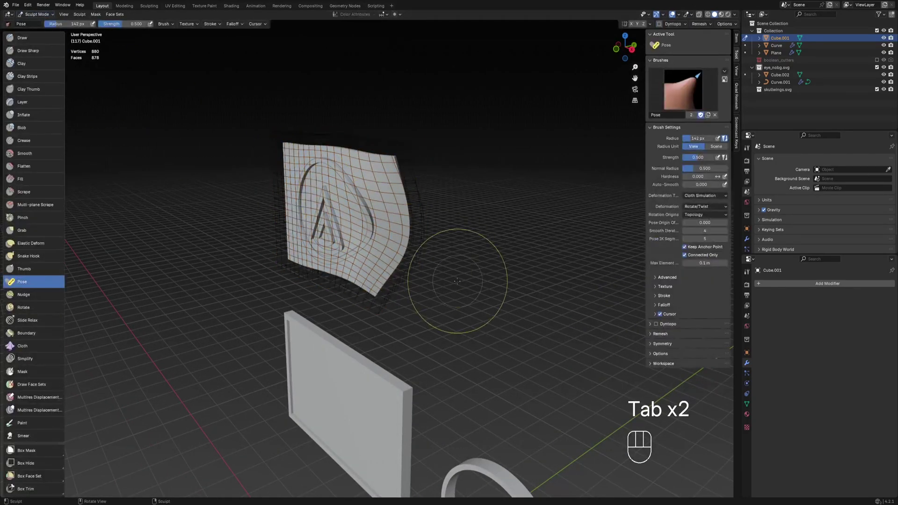
middle_drag(457, 280, 371, 270)
key(f)
middle_drag(281, 255, 371, 244)
Step: Examine the bent panel and its circular emblem in Edit Mode from an angle and from the front
key(Tab)
mouse_move(419, 325)
middle_down()
mouse_move(263, 315)
mouse_move(423, 313)
middle_up()
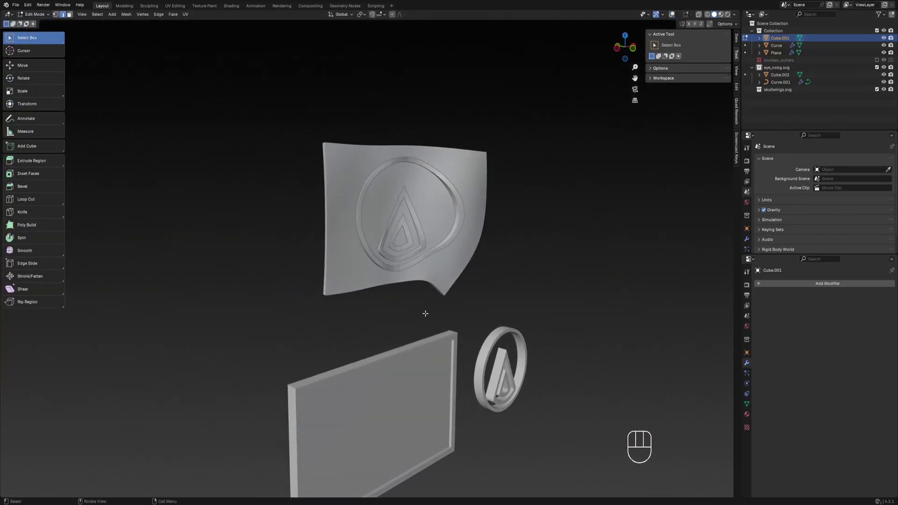
key(KP_1)
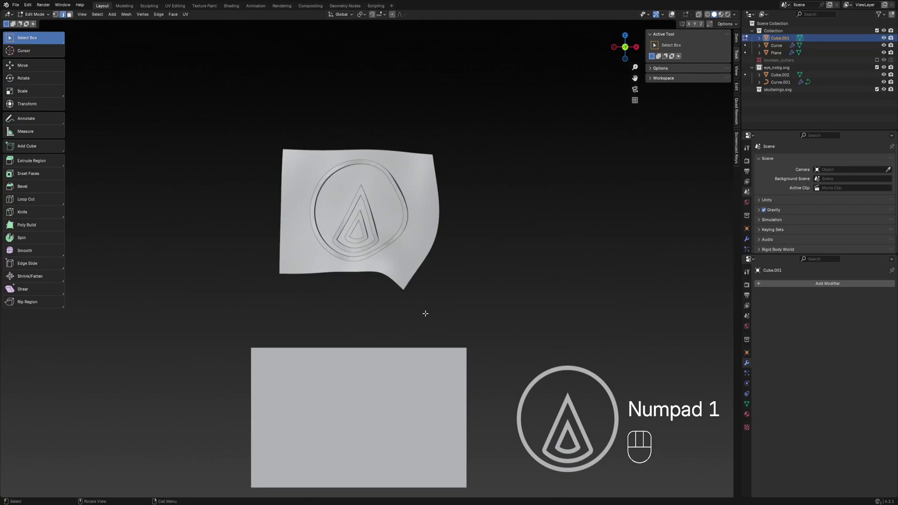
Step: Return to Object Mode, show the viewport overlays and snap the 3D cursor to the world origin
click(39, 23)
shift+scroll(462, 231, down, 5)
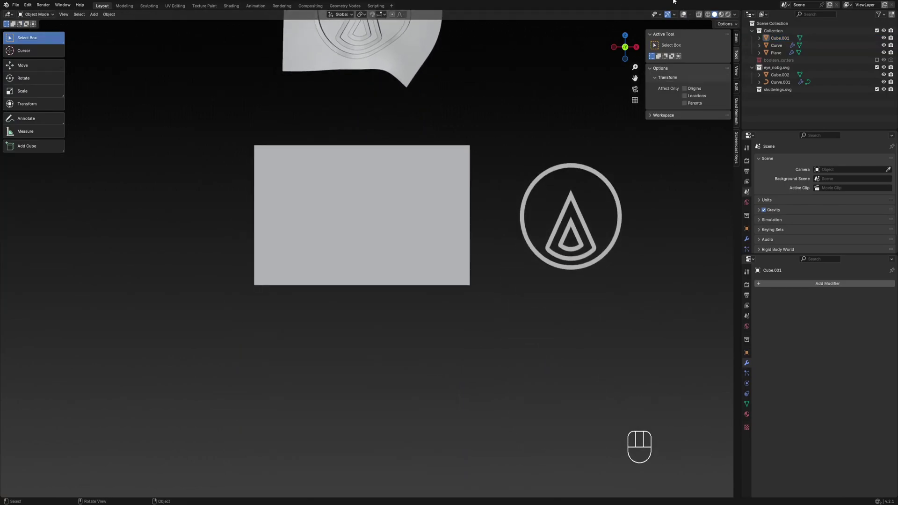
click(683, 14)
shift+middle_drag(437, 463, 467, 270)
key(shift+s)
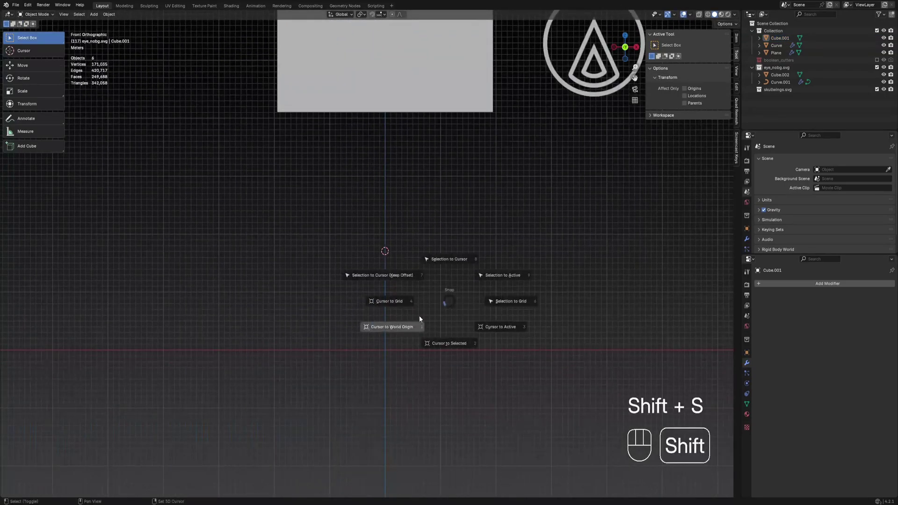
click(400, 327)
Step: Add a cube at the world origin and scale it up several times its original size
key(shift+a)
mouse_move(400, 329)
click(442, 335)
shift+scroll(419, 322, down, 3)
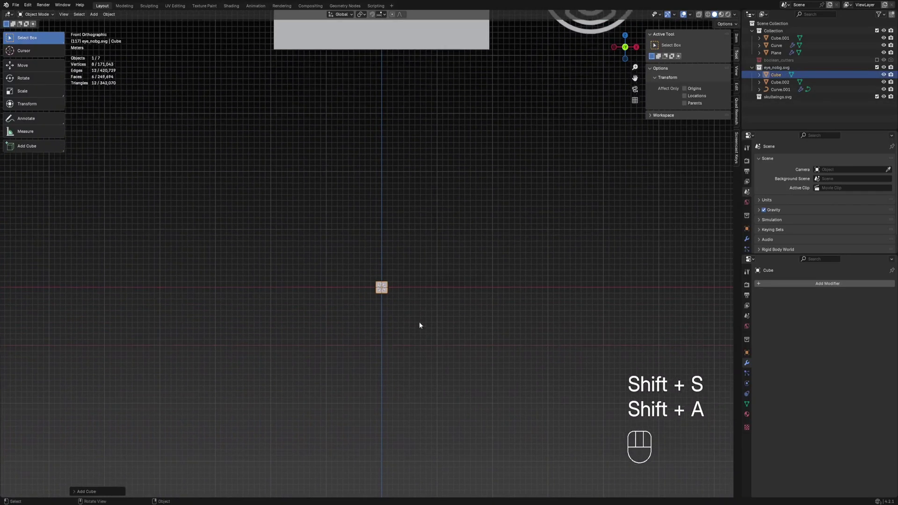
scroll(410, 323, down, 1)
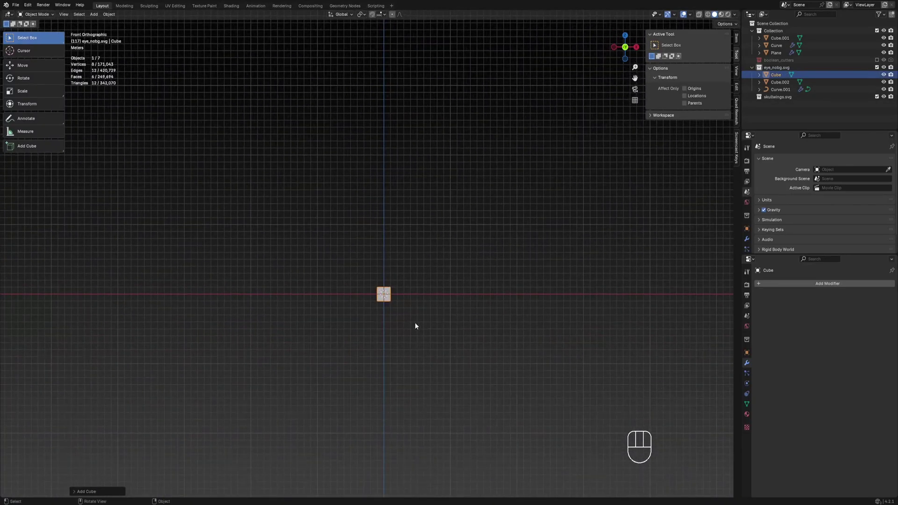
key(s)
click(687, 313)
Step: Raise the enlarged cube along Z so it sits above the world origin
key(g)
key(z)
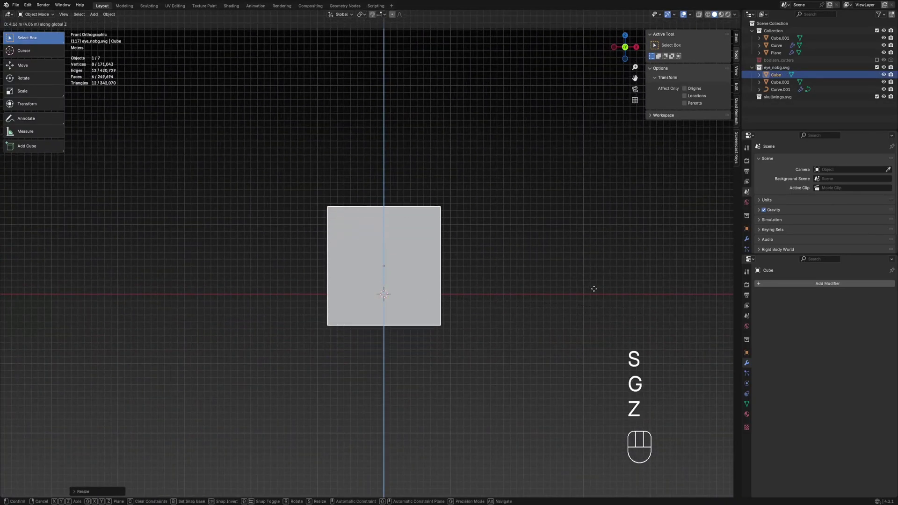
right_click(583, 245)
key(g)
key(z)
click(515, 175)
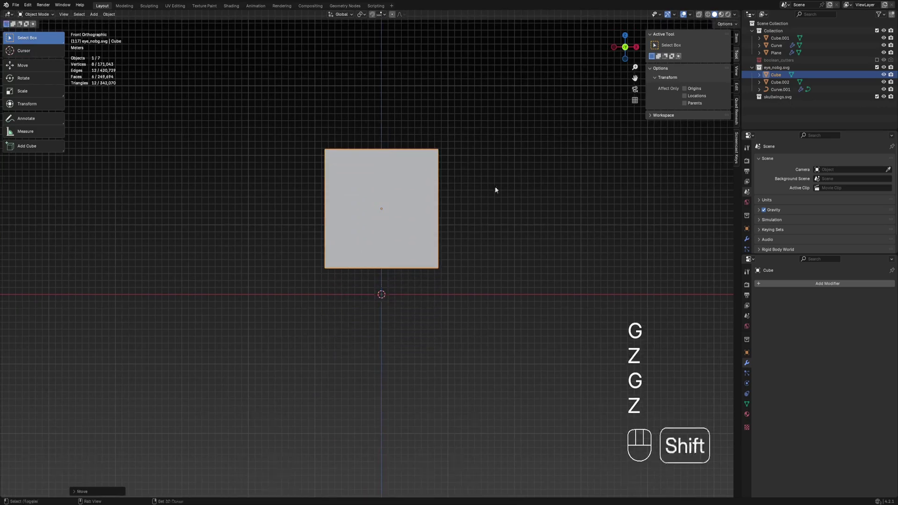
Step: Scale the cube down along Y to flatten it into a thin upright slab
shift+middle_drag(495, 189, 467, 252)
middle_drag(467, 252, 367, 278)
key(s)
key(y)
click(346, 261)
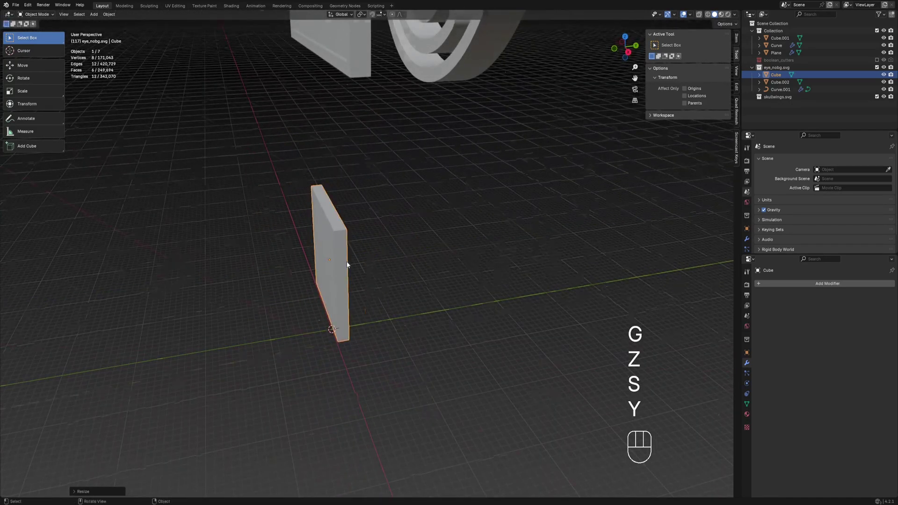
Step: Enlarge the slab evenly and stretch it about 1.6 times along X into a wide rectangular panel
key(KP_1)
key(s)
click(518, 274)
key(s)
key(x)
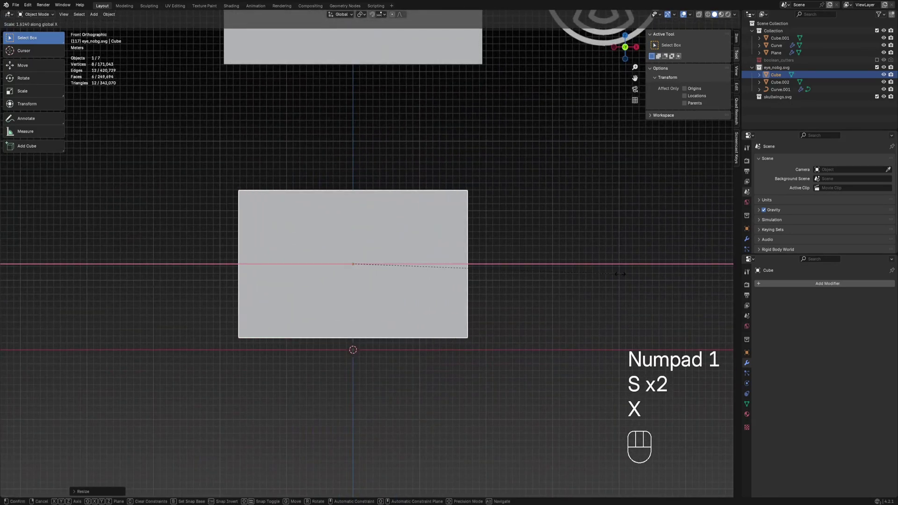
click(624, 275)
middle_drag(507, 252, 417, 266)
key(s)
click(435, 258)
key(KP_1)
Step: Apply the panel's scale and move the panel up along Z above the ground line
key(ctrl+a)
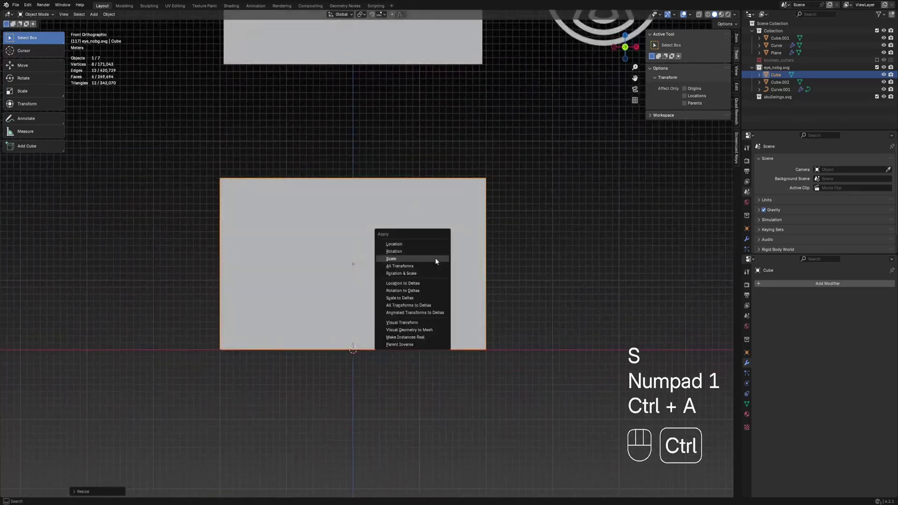
click(435, 258)
key(g)
key(z)
click(436, 227)
Step: Inset the panel's large front and back faces together to leave a narrow border around each
middle_drag(436, 227, 295, 114)
key(Tab)
key(KP_1)
key(3)
click(416, 243)
shift+click(299, 236)
key(i)
click(541, 257)
Step: Extrude both inset faces inward along their normals to recess them, and return to Object Mode
click(173, 15)
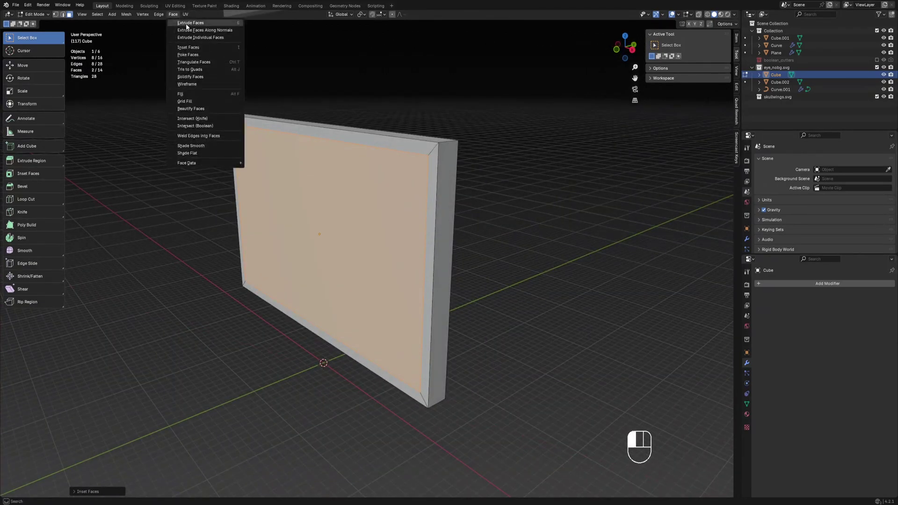
click(205, 29)
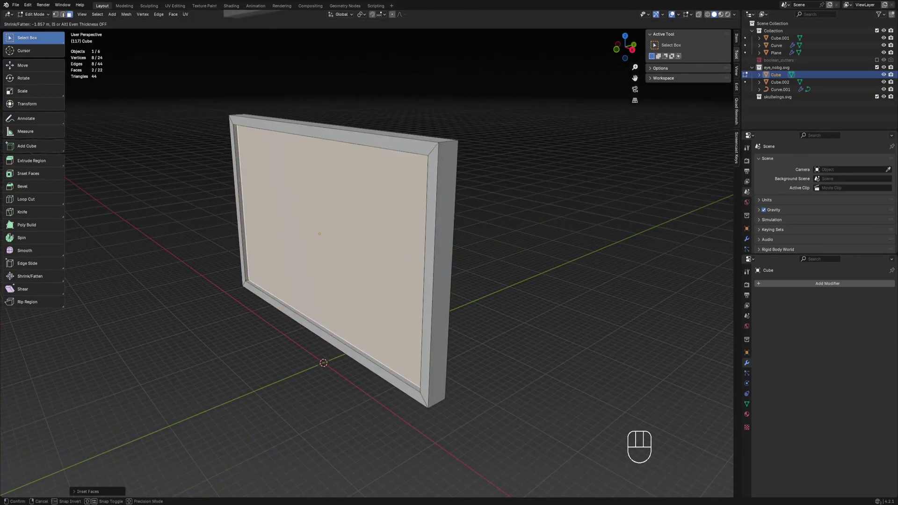
click(349, 101)
key(Tab)
key(KP_1)
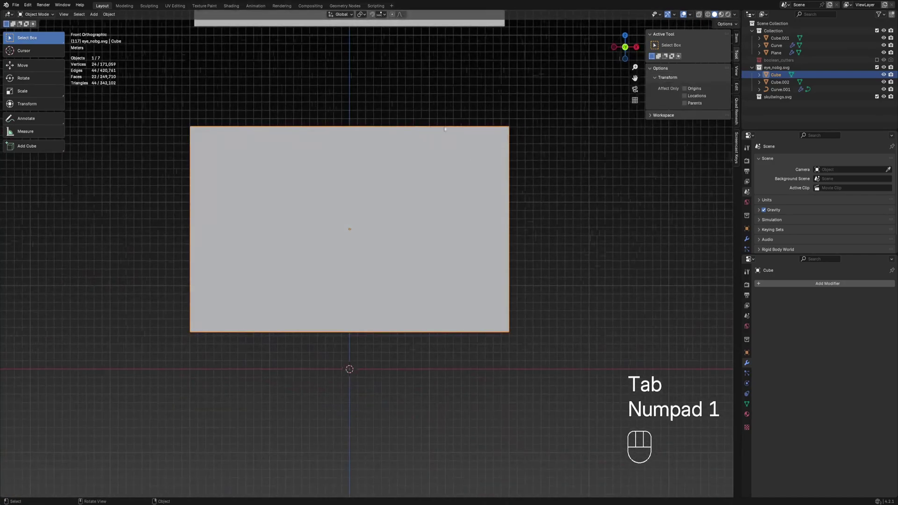
Step: Adjust the viewport shading so the panel's recessed inner edges stand out in the front view
click(735, 14)
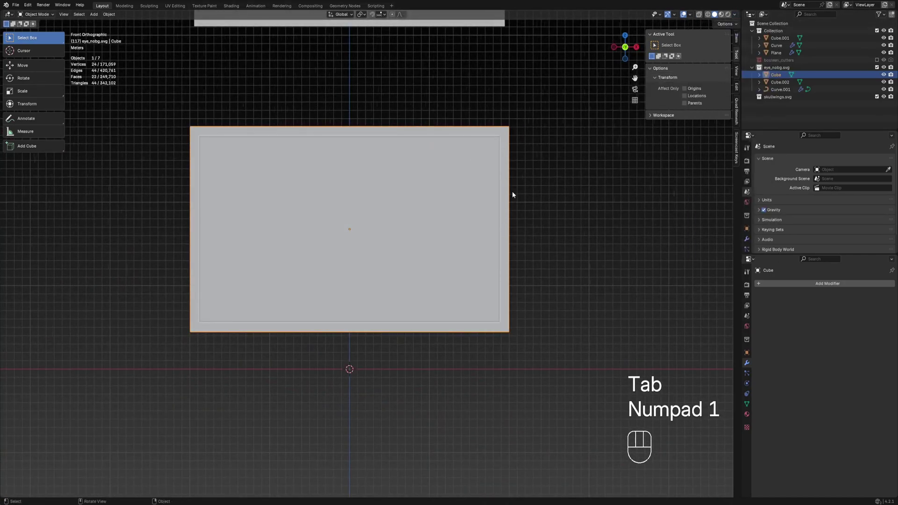
mouse_move(513, 194)
middle_down()
mouse_move(557, 197)
mouse_move(493, 213)
mouse_move(505, 210)
middle_up()
key(KP_1)
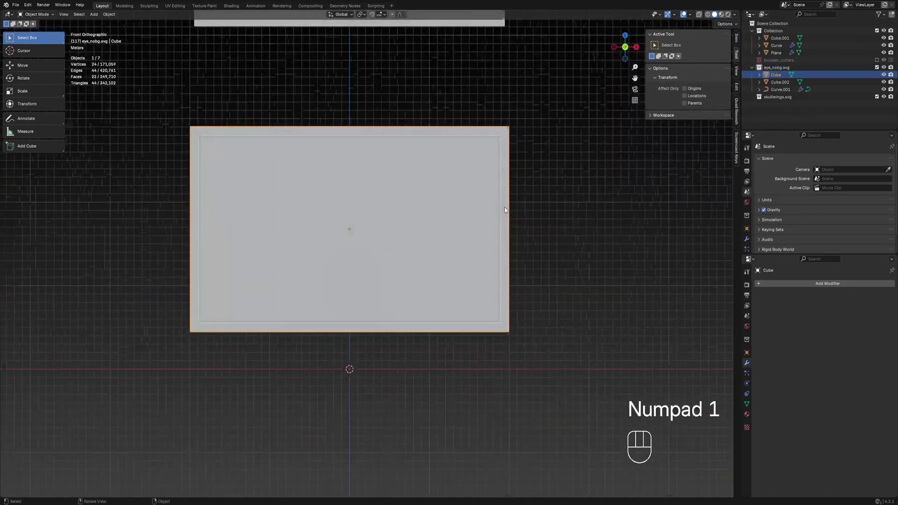
Step: Import the skullwings.svg artwork into the scene as curves
click(16, 5)
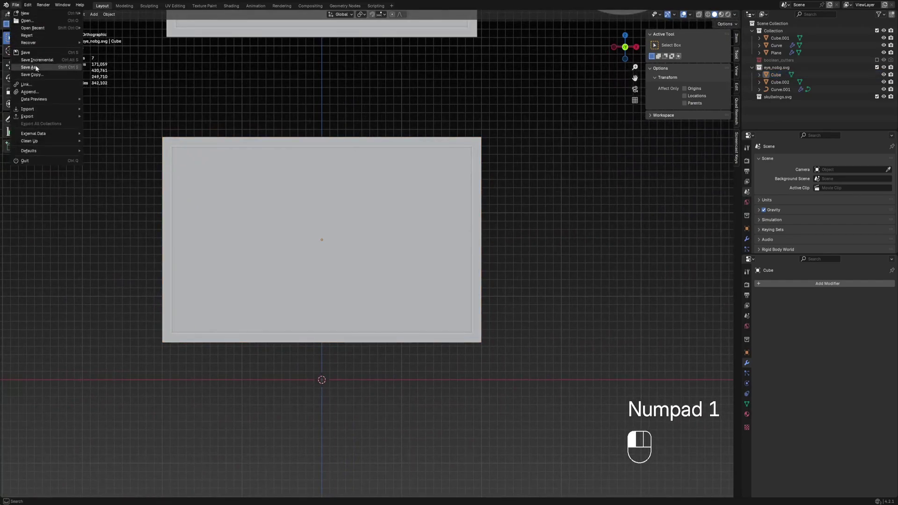
mouse_move(40, 110)
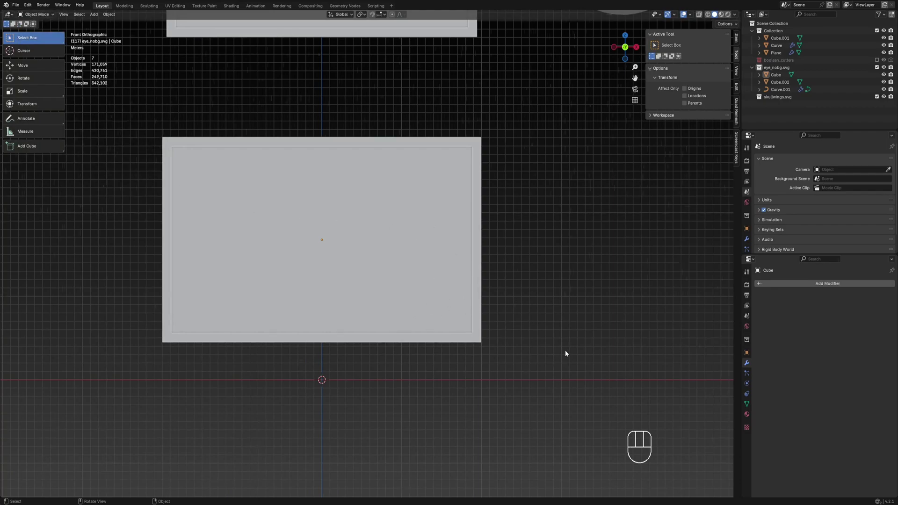
scroll(795, 87, down, 3)
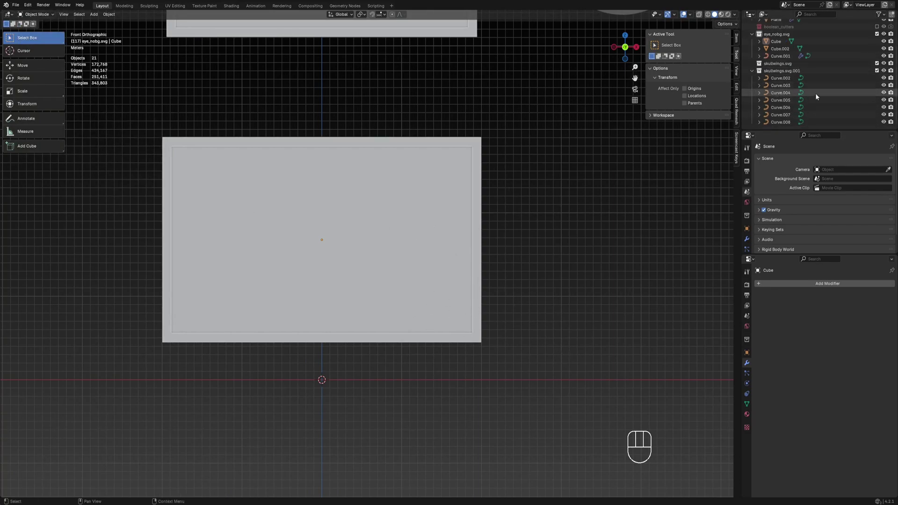
Step: Select all the curves in the skullwings.svg.001 collection and scale them up together
drag(827, 78, 818, 121)
scroll(489, 215, down, 4)
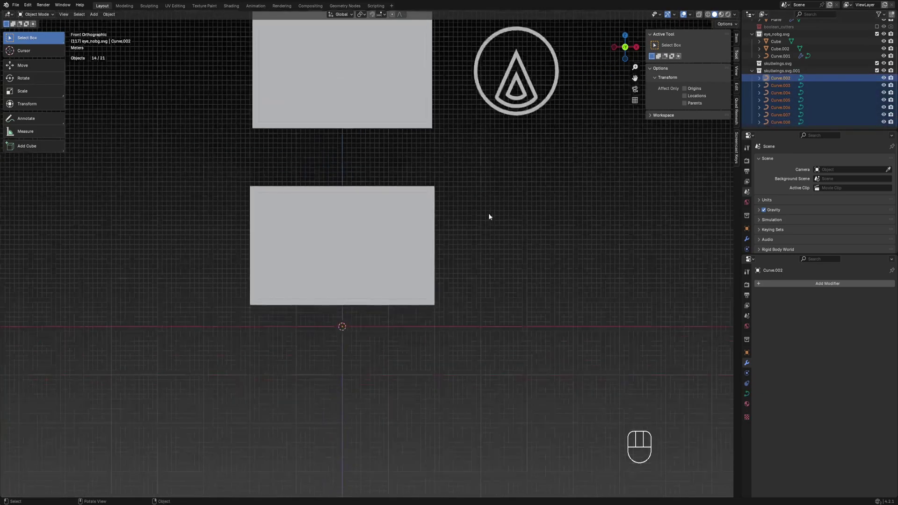
key(s)
click(266, 217)
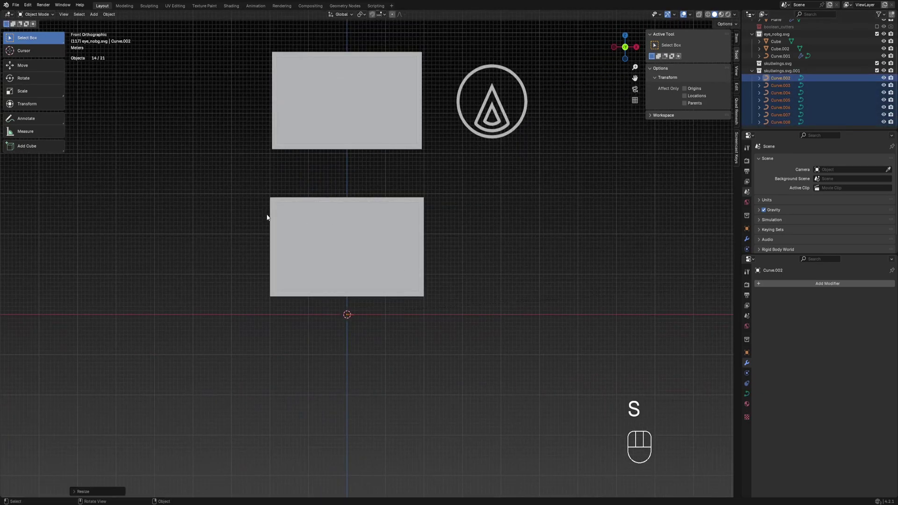
key(s)
middle_drag(567, 320, 564, 354)
Step: Rotate the selected skull-wing curves -90 degrees about X so they stand upright in front view
text(rx9)
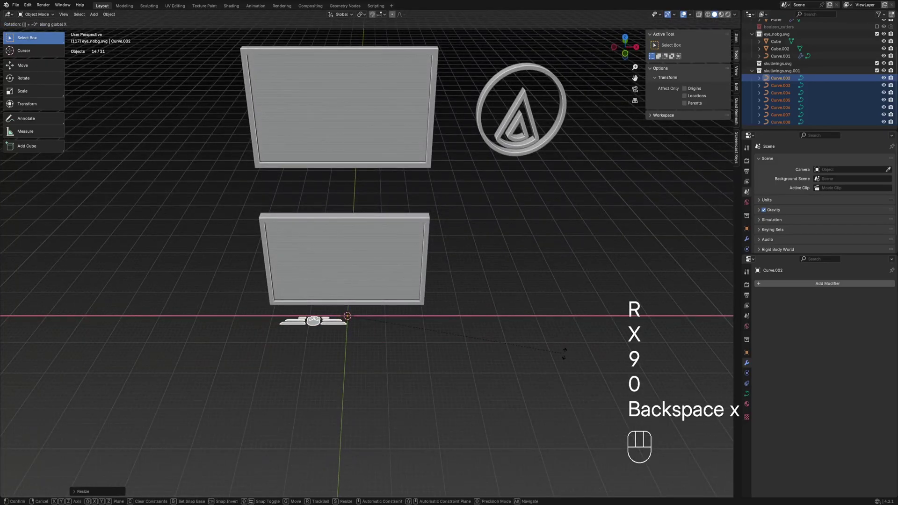
text(-90)
key(Return)
key(KP_1)
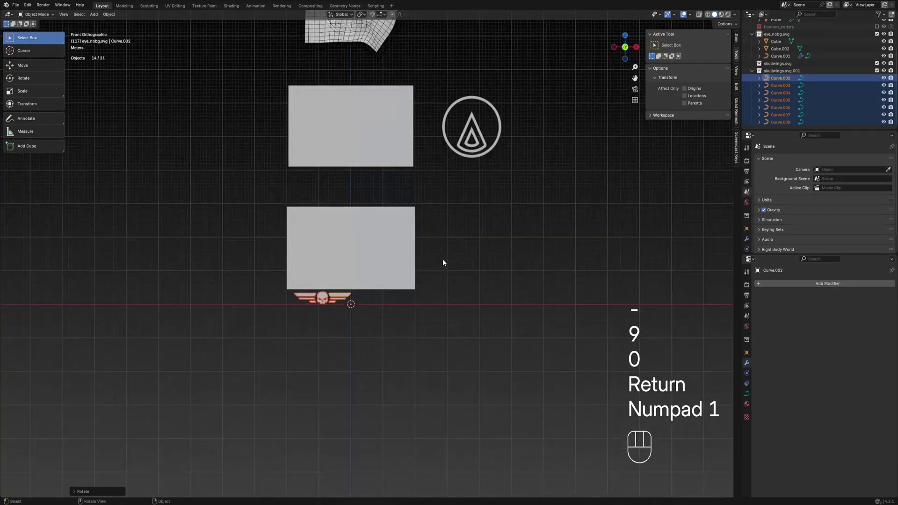
Step: Move the selected skull-wing curves beside the lower panel and scale them up to a width that fits inside its recess
key(g)
click(511, 257)
shift+middle_drag(499, 260, 437, 274)
key(s)
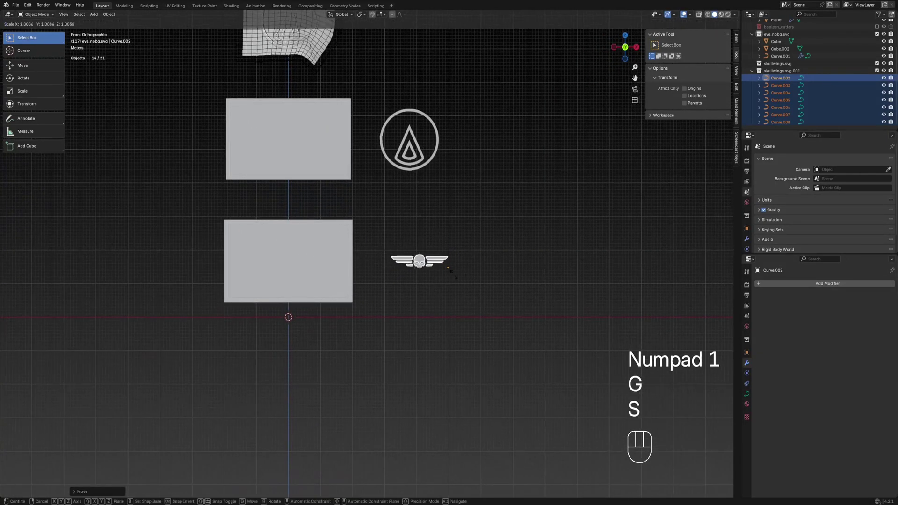
key(g)
key(s)
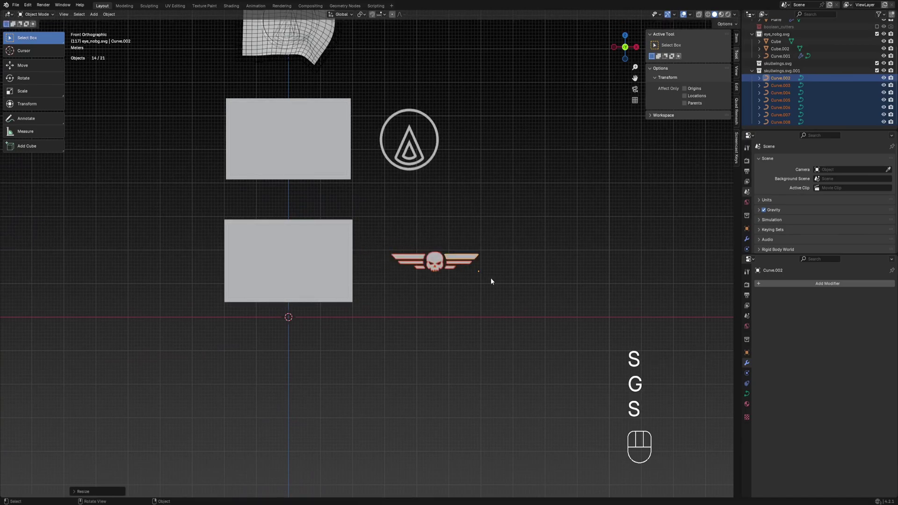
key(g)
click(485, 281)
key(s)
click(489, 281)
scroll(422, 286, up, 3)
shift+middle_drag(461, 287, 414, 295)
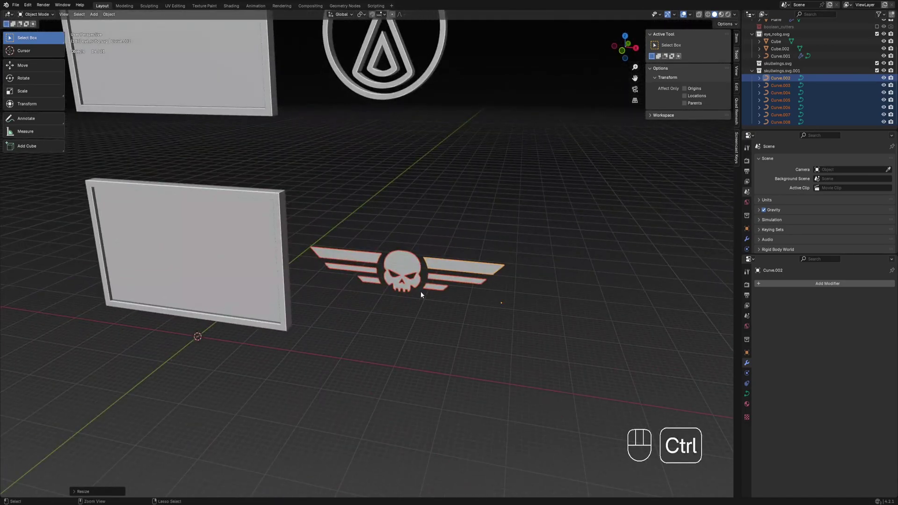
Step: Join the skull-wing curves into one object and apply its scale
key(ctrl+j)
key(ctrl+a)
key(ctrl+a)
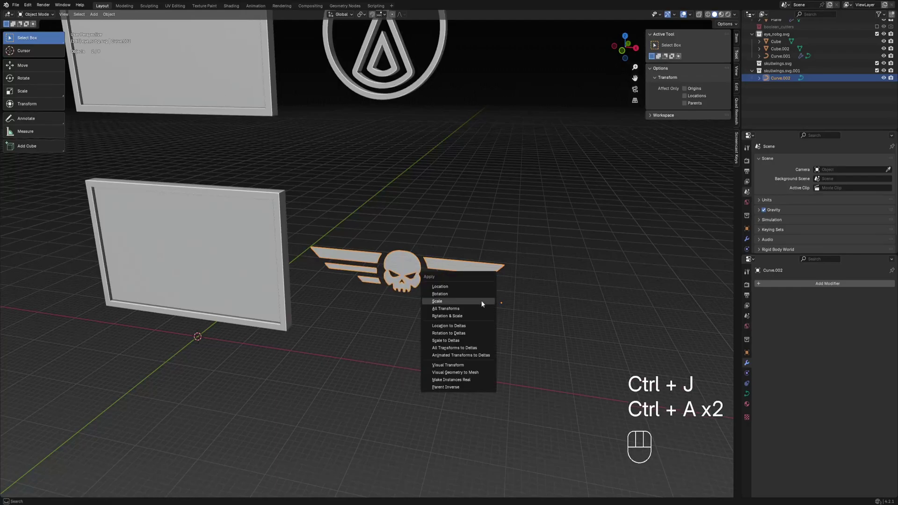
click(468, 302)
Step: Add a Solidify modifier to the skull-wings emblem with offset 0 and thickness 2.41 m, closely matching the panel's depth
click(774, 284)
text(s)
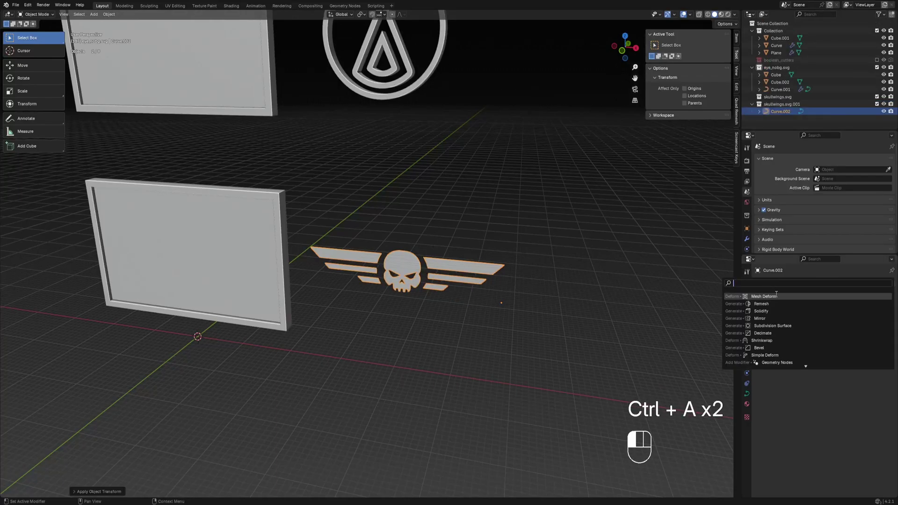
click(772, 296)
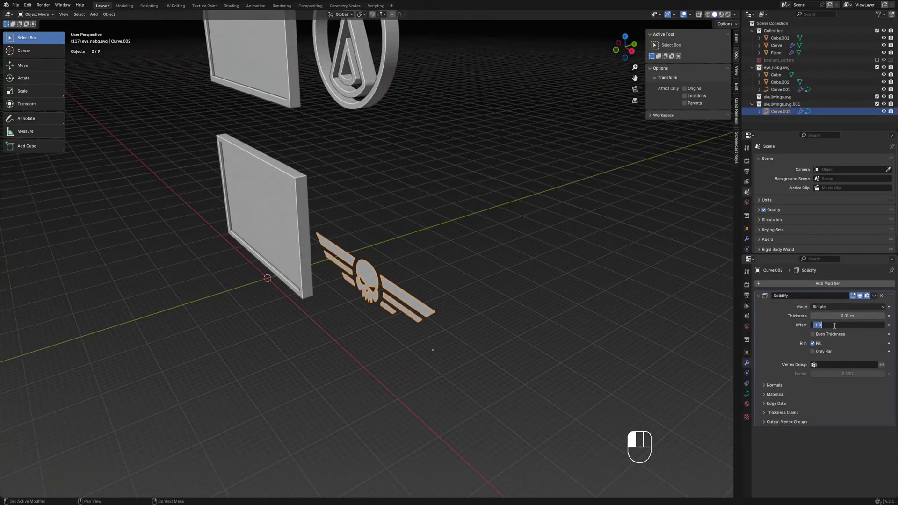
scroll(571, 324, up, 1)
middle_drag(572, 323, 517, 329)
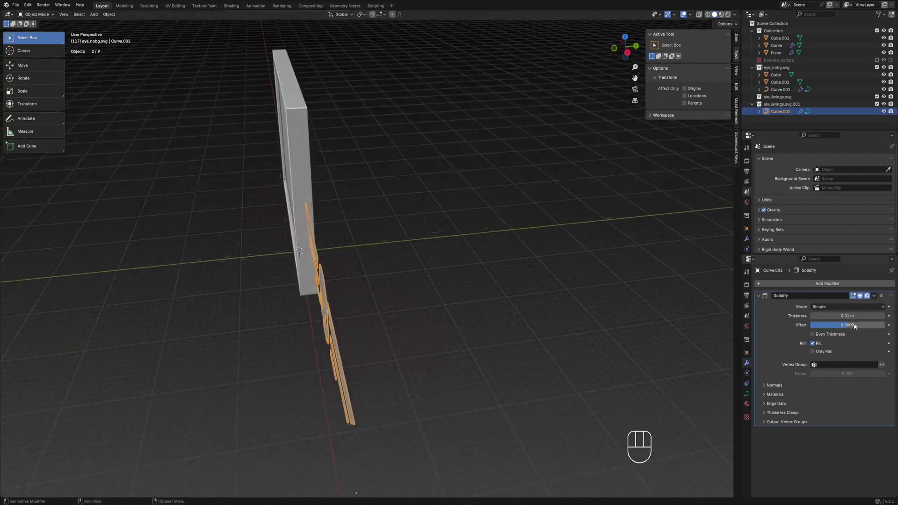
drag(851, 316, 884, 316)
key(KP_1)
key(KP_3)
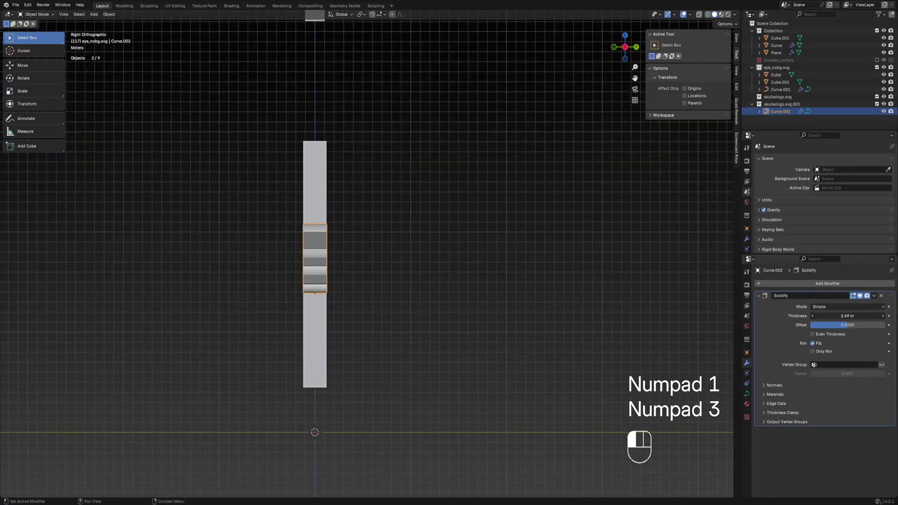
key(KP_1)
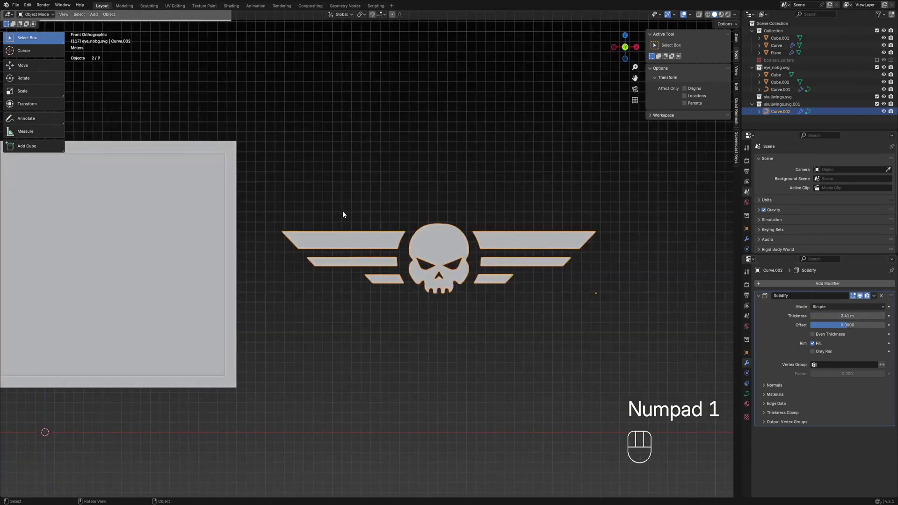
Step: Convert the solidified skull-wings emblem to a mesh and set its origin to its geometry
scroll(355, 220, down, 2)
key(ctrl+a)
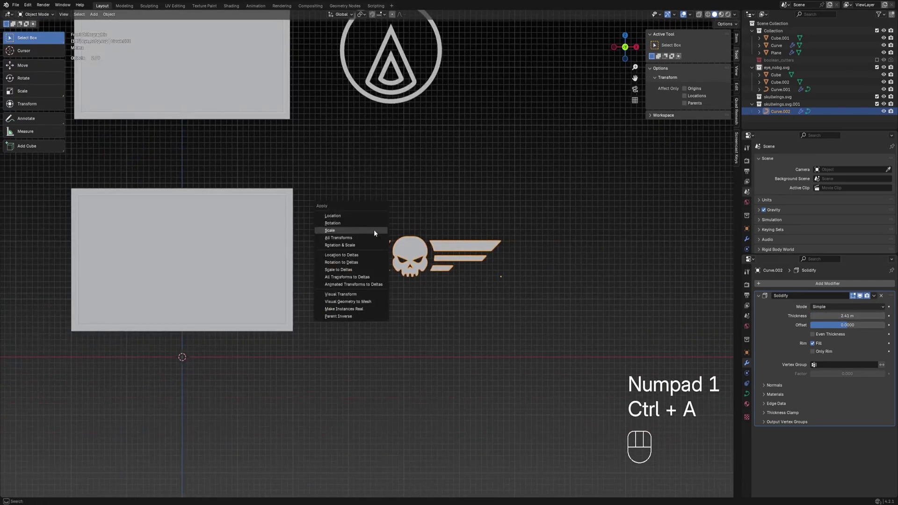
click(371, 300)
click(109, 14)
mouse_move(141, 35)
click(204, 41)
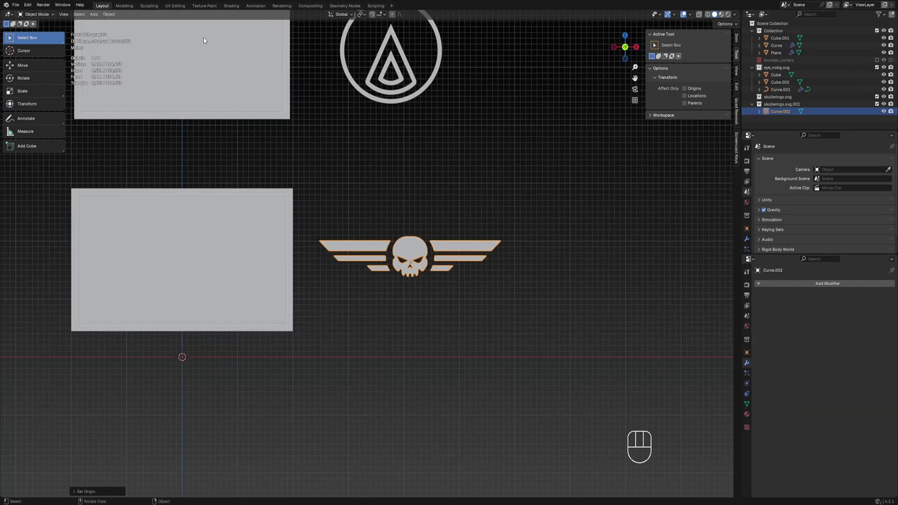
Step: Add 22 evenly spaced vertical loop cuts across the lower panel, leaving them unslid
middle_drag(419, 206, 478, 228)
key(KP_1)
scroll(478, 228, up, 1)
click(394, 223)
shift+middle_drag(394, 222, 431, 218)
scroll(494, 232, up, 1)
key(Tab)
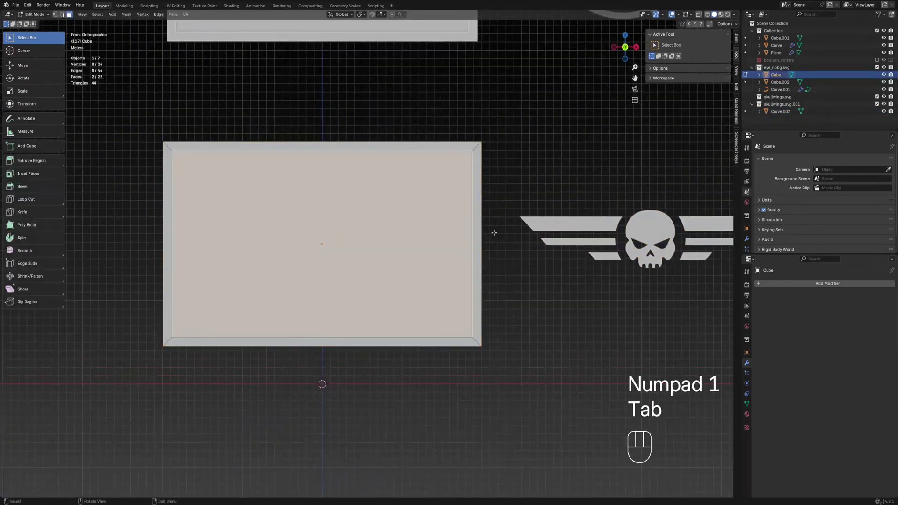
click(493, 232)
key(ctrl+r)
scroll(301, 149, up, 7)
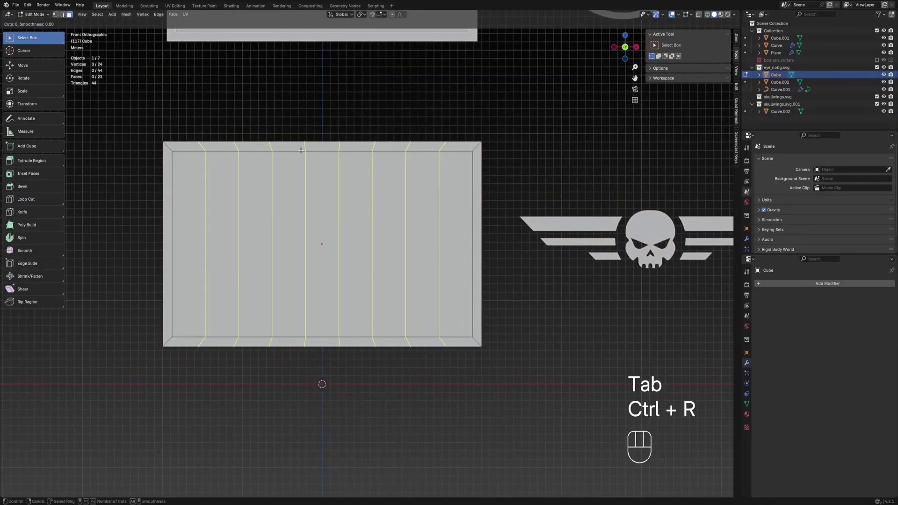
scroll(301, 149, up, 9)
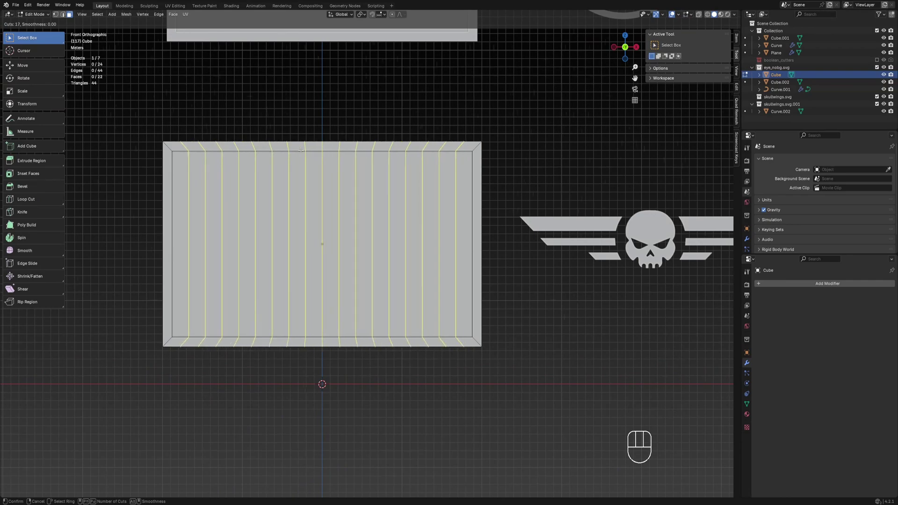
scroll(301, 150, up, 3)
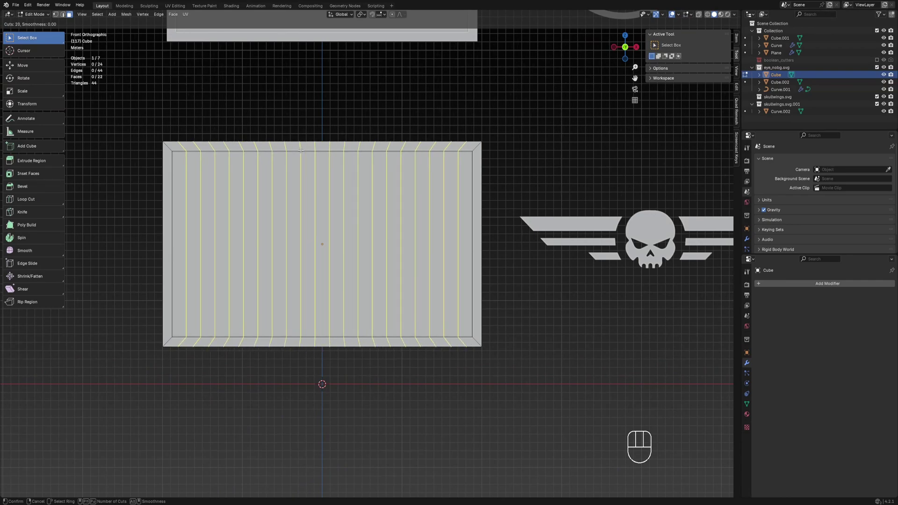
scroll(301, 149, up, 2)
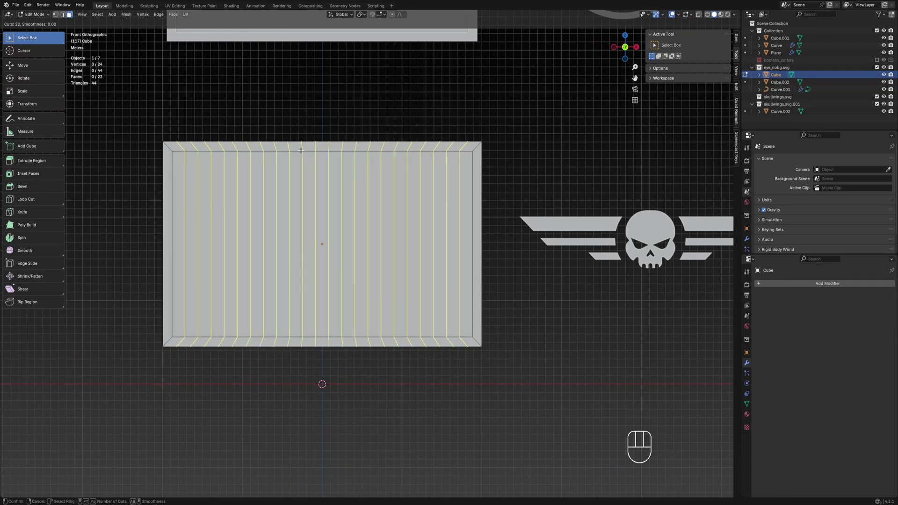
click(300, 150)
right_click(301, 150)
Step: Add 13 evenly spaced horizontal loop cuts to the lower panel and return to Object Mode
key(ctrl+r)
scroll(472, 231, up, 12)
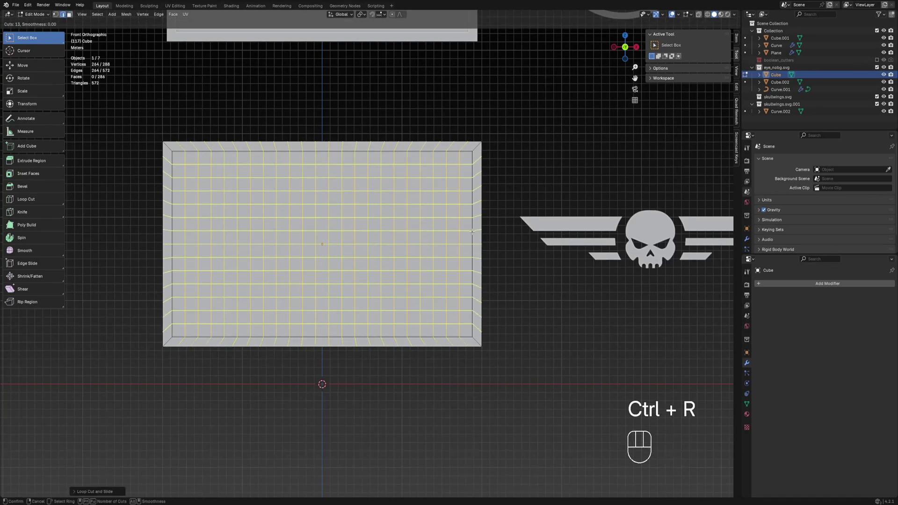
click(472, 231)
right_click(472, 232)
key(Tab)
Step: Move the skull-wings emblem along X so it sits centred in the lower panel
click(633, 249)
key(g)
key(x)
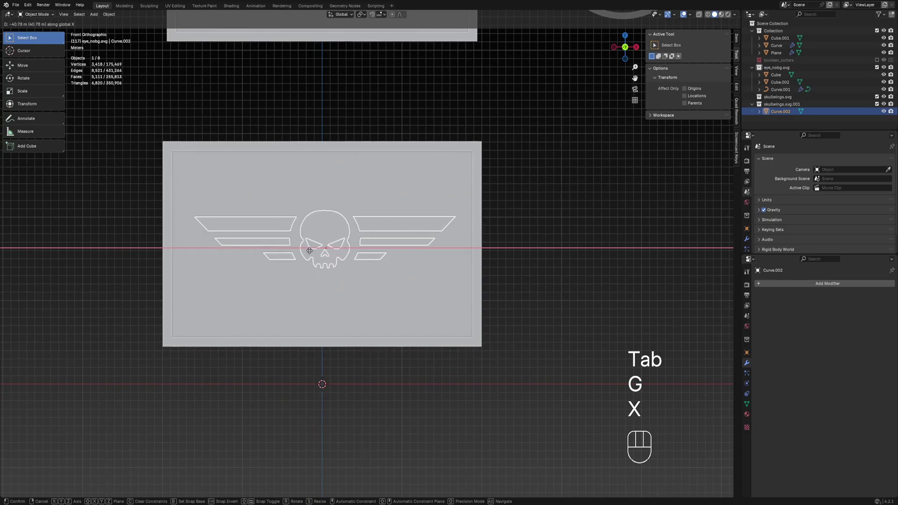
click(308, 251)
key(g)
key(x)
click(307, 251)
scroll(360, 249, down, 1)
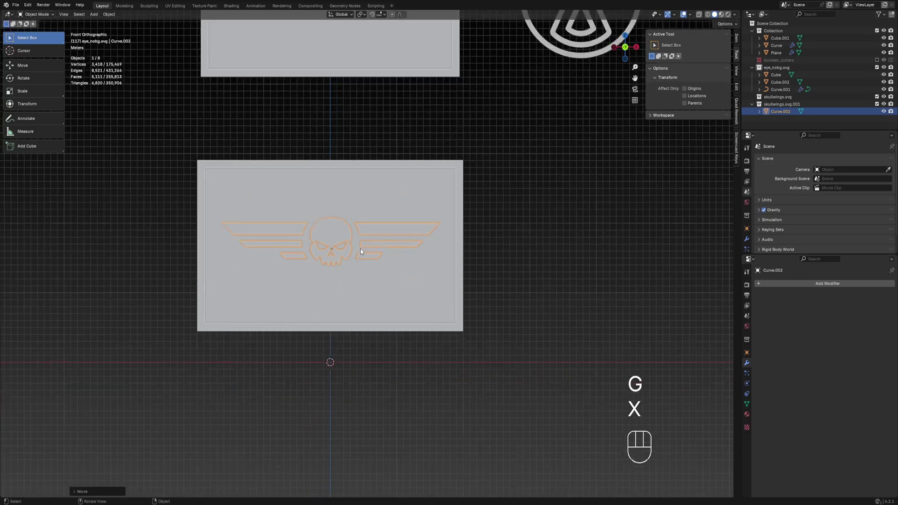
middle_drag(360, 249, 241, 280)
key(KP_1)
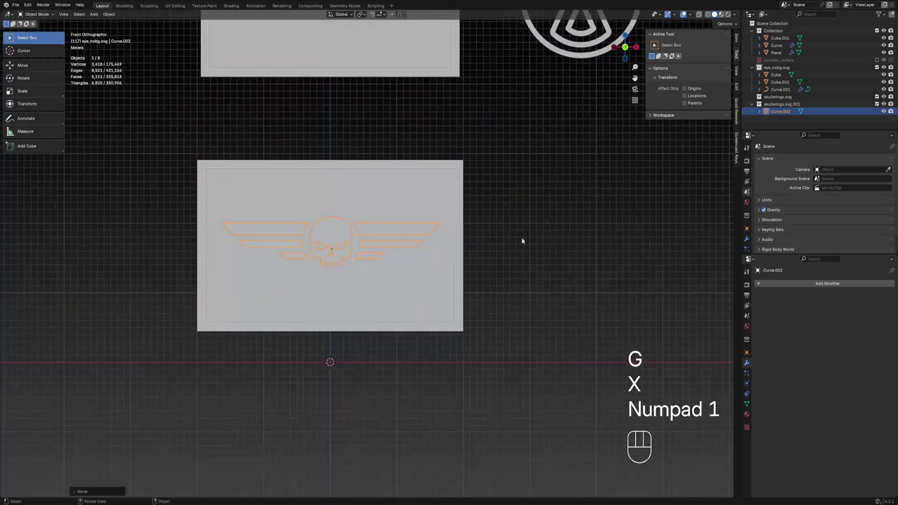
click(519, 241)
Step: Add a Remesh modifier to the emblem in Sharp mode with octree depth 9 and Remove Disconnected turned off
click(444, 232)
scroll(564, 244, up, 3)
click(813, 286)
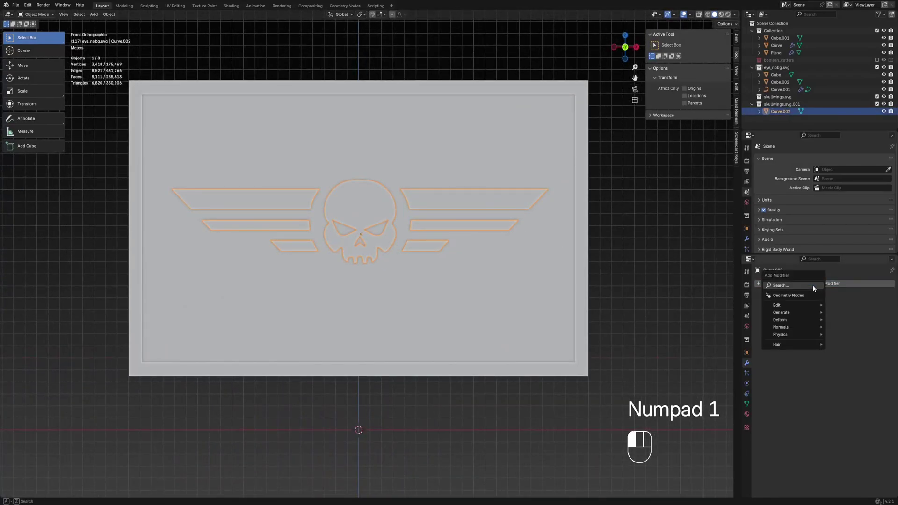
text(r)
click(801, 297)
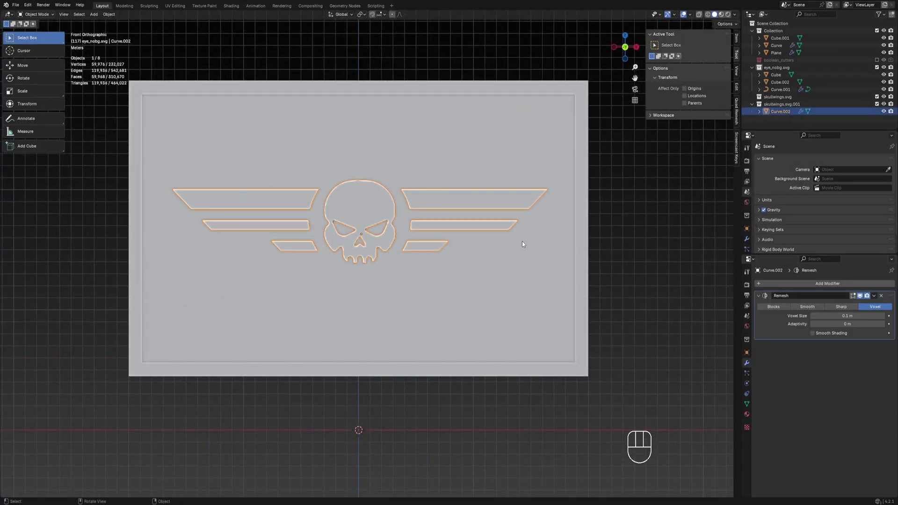
middle_drag(522, 242, 534, 254)
click(838, 307)
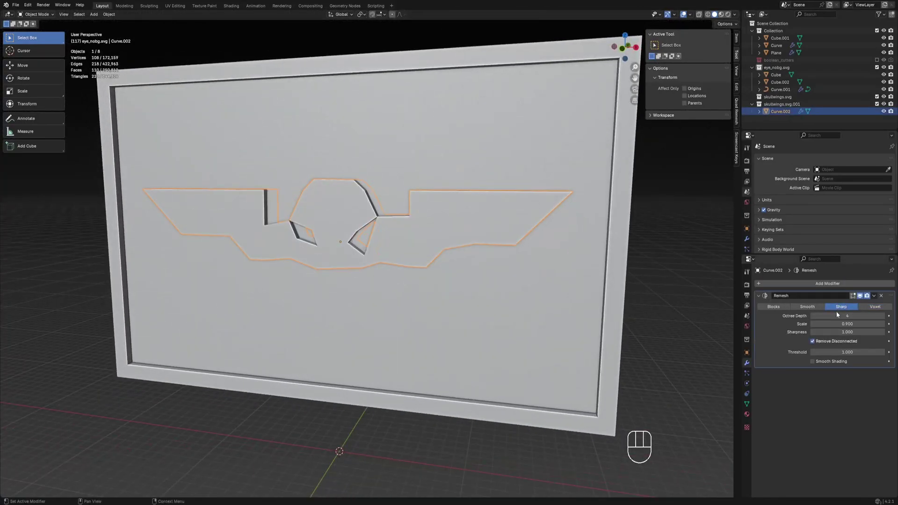
click(813, 340)
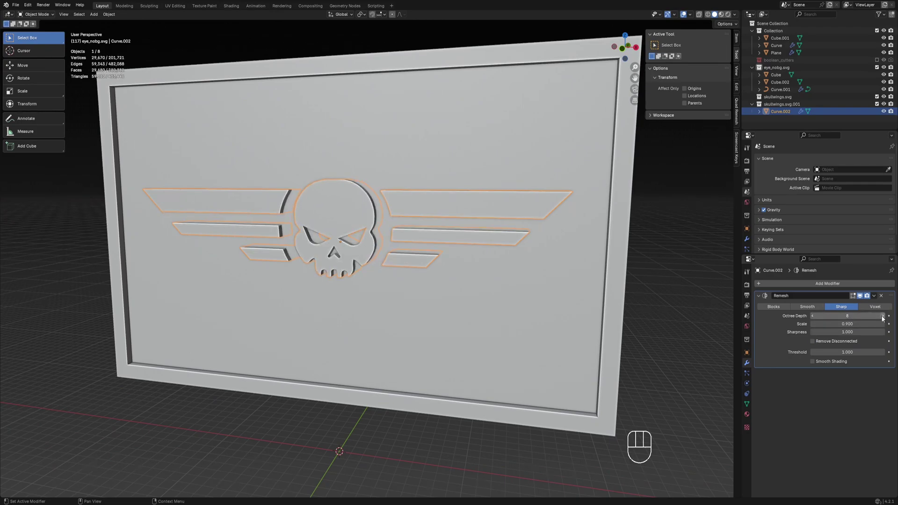
middle_drag(543, 266, 456, 263)
key(Tab)
key(Tab)
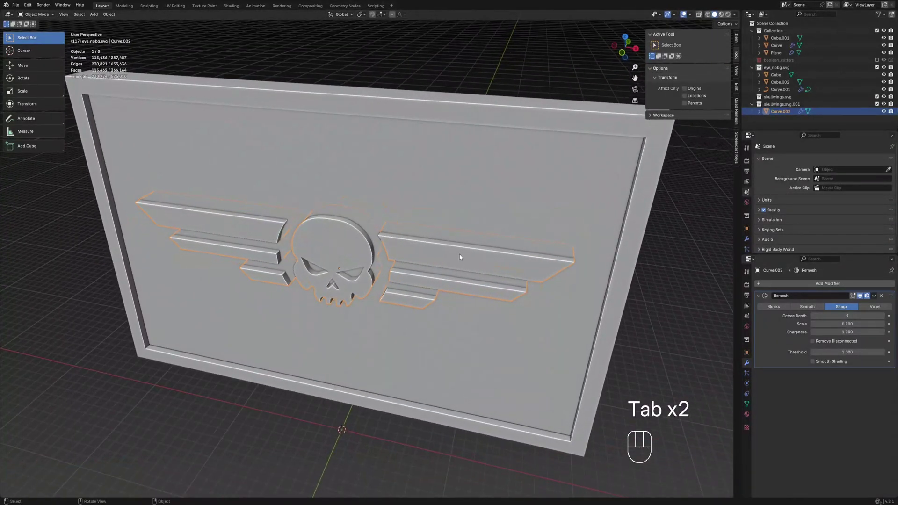
Step: Convert the remeshed emblem to a mesh with Visual Geometry to Mesh and inspect its topology in Edit Mode
key(ctrl+a)
click(459, 255)
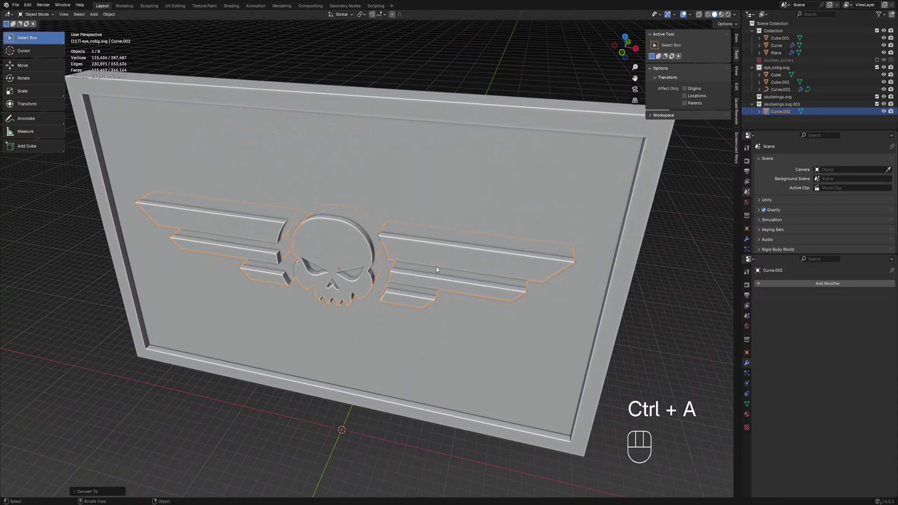
key(Tab)
scroll(434, 248, up, 6)
scroll(434, 248, down, 5)
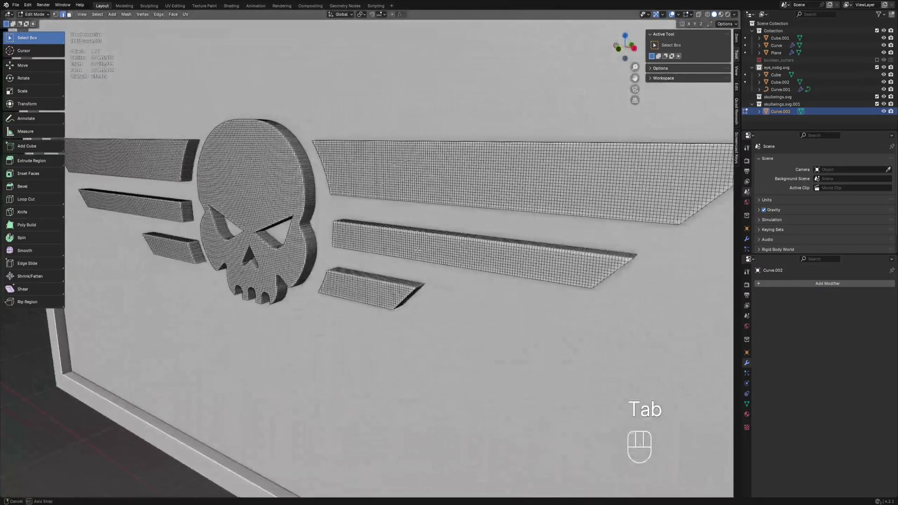
key(Tab)
Step: Snap the 3D cursor to the lower panel's origin and add a cube there
key(KP_1)
scroll(551, 269, down, 3)
click(550, 270)
middle_drag(551, 269, 420, 260)
key(KP_1)
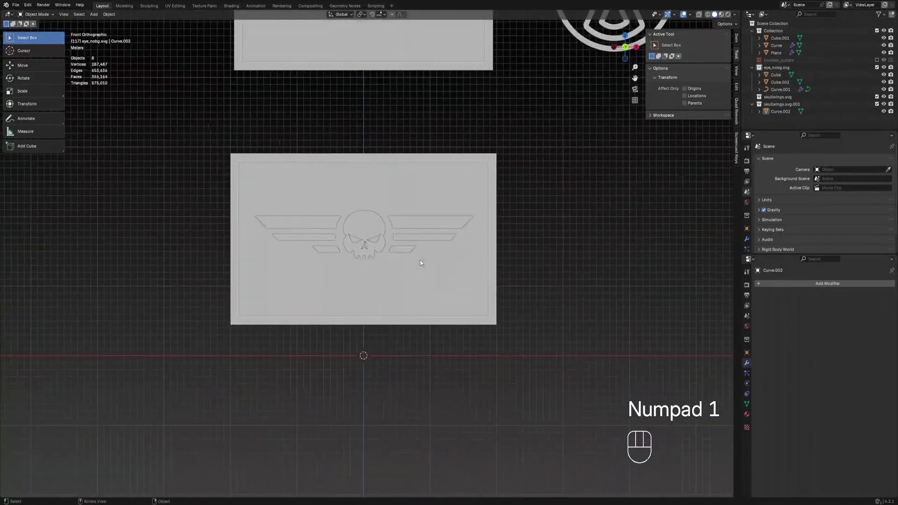
click(420, 260)
key(shift+s)
click(418, 306)
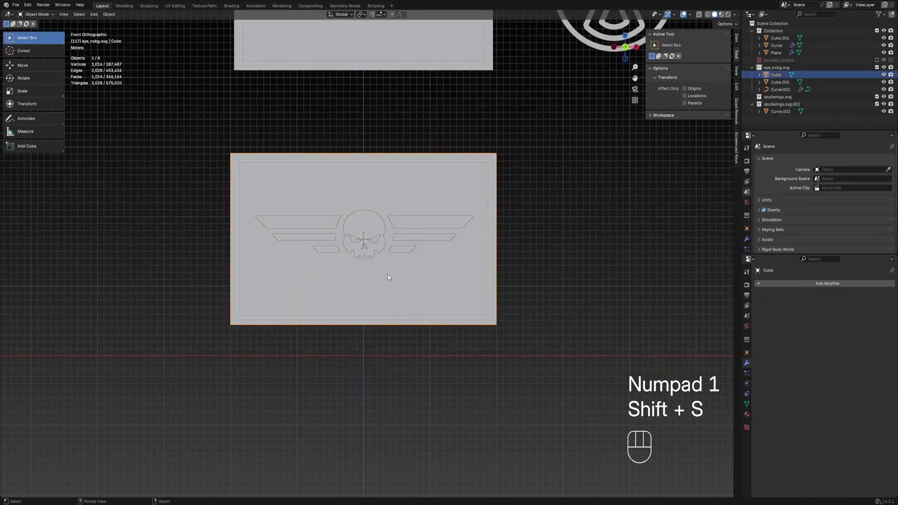
key(shift+a)
mouse_move(434, 284)
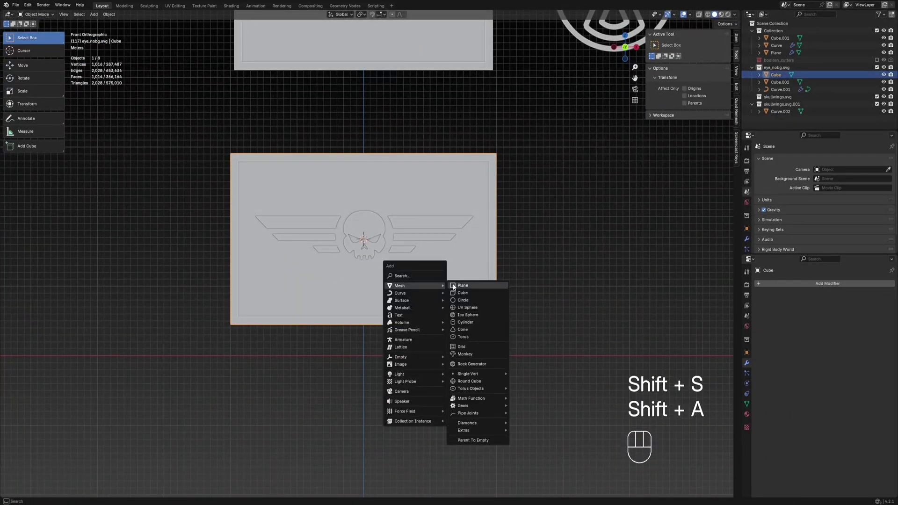
click(460, 293)
Step: Scale the new cube up uniformly until it is slightly taller than the panel
key(s)
click(527, 293)
middle_drag(527, 293, 415, 305)
key(s)
click(134, 307)
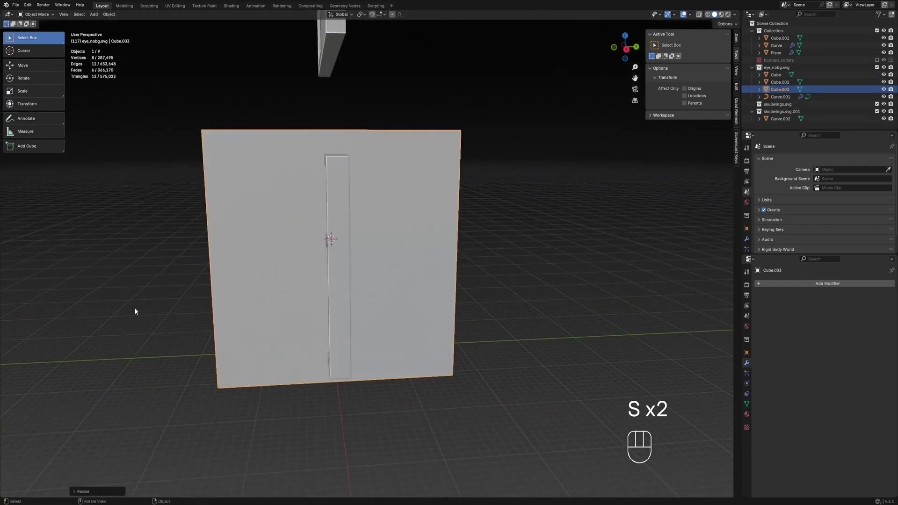
Step: Stretch the cube along X until it extends slightly past both sides of the panel
key(KP_1)
key(s)
key(y)
key(s)
key(x)
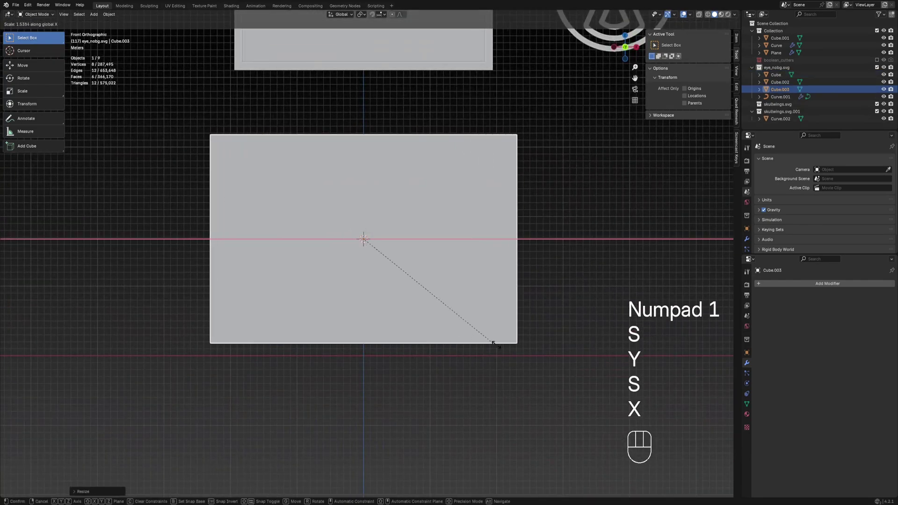
click(488, 345)
Step: Flatten the cube along Y to a scale of about 1.69 and shrink it along Z to about 13.22 around the panel
middle_drag(488, 344, 399, 355)
key(s)
key(y)
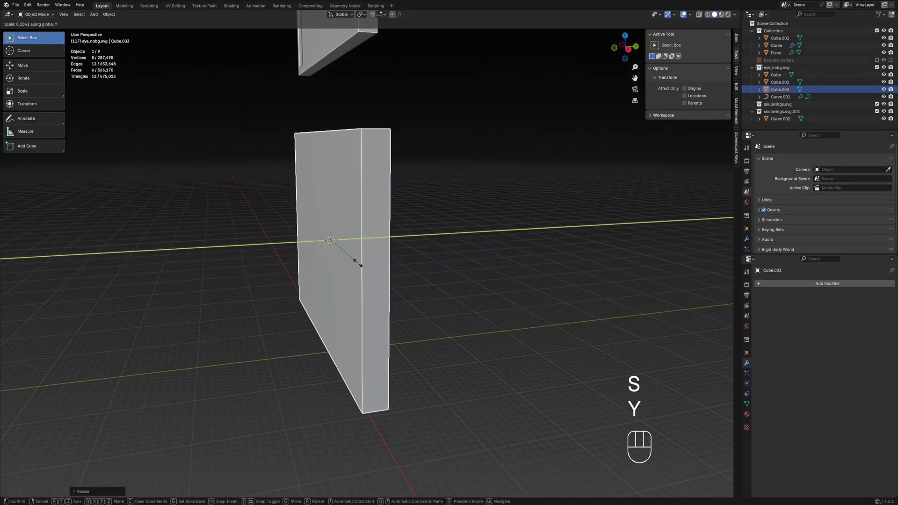
click(361, 265)
middle_drag(361, 265, 449, 274)
key(s)
key(z)
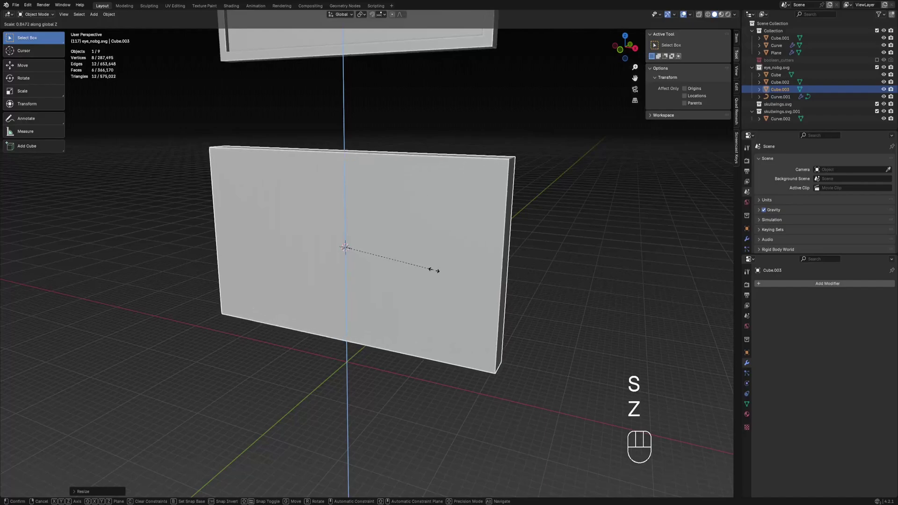
click(440, 275)
Step: Display the cage cube as Wire in the viewport so the panel and emblem inside can be seen
key(KP_1)
click(747, 352)
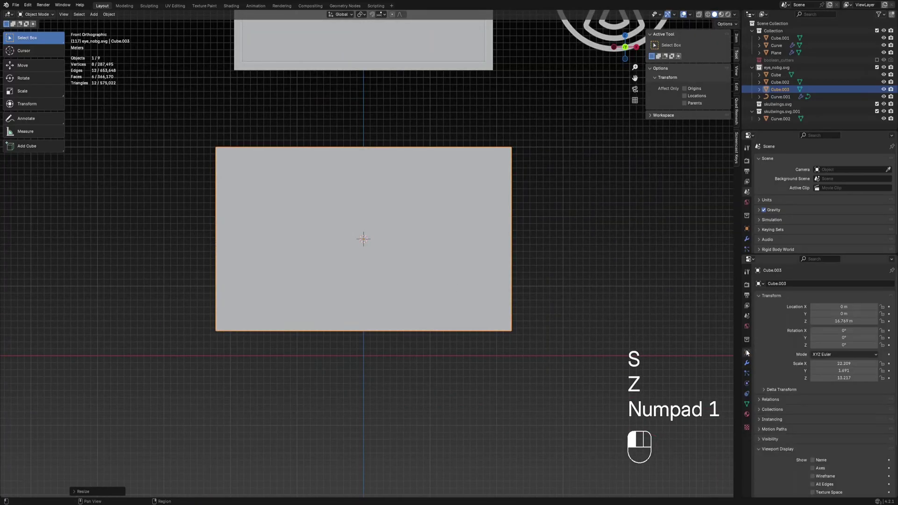
scroll(782, 461, down, 6)
click(821, 462)
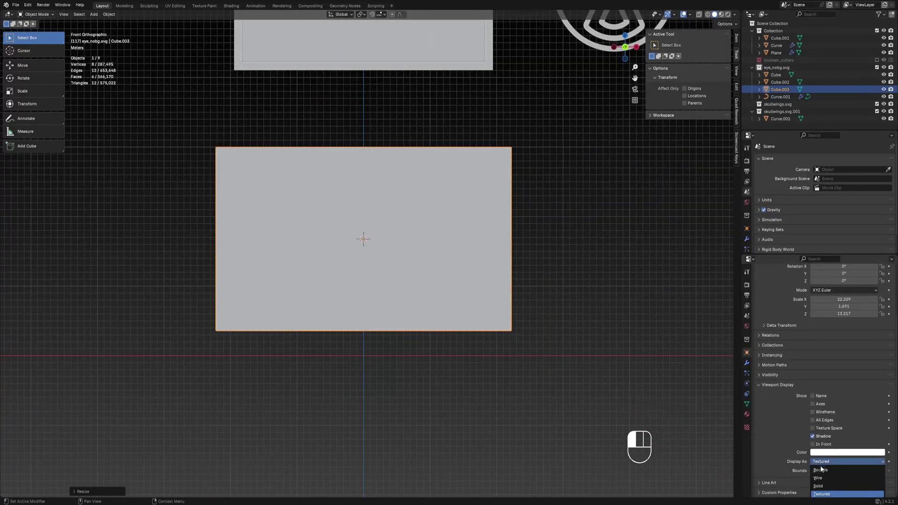
click(829, 478)
middle_drag(666, 395, 493, 302)
Step: Narrow the cage cube along X to a scale of about 20.96
key(KP_1)
key(s)
key(x)
click(541, 306)
Step: Select the cage, panel and emblem together and apply all transforms to them
key(ctrl+a)
click(577, 260)
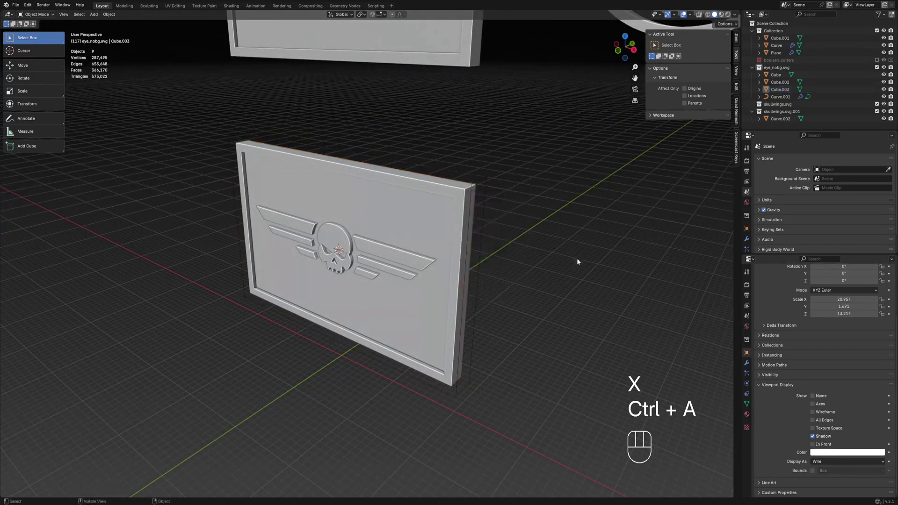
shift+drag(260, 109, 555, 330)
key(ctrl+a)
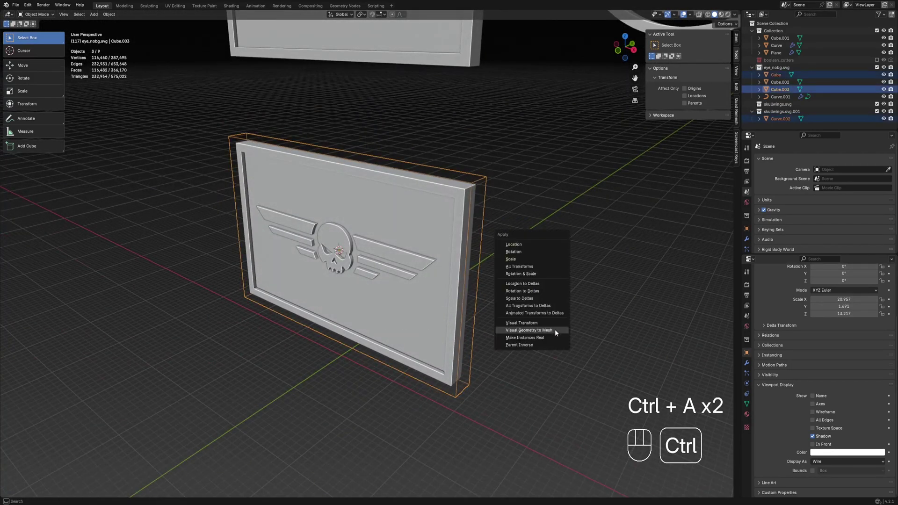
click(520, 266)
Step: Add 21 evenly spaced vertical loop cuts across the width of the cage cube
click(486, 225)
key(KP_1)
key(Tab)
click(486, 226)
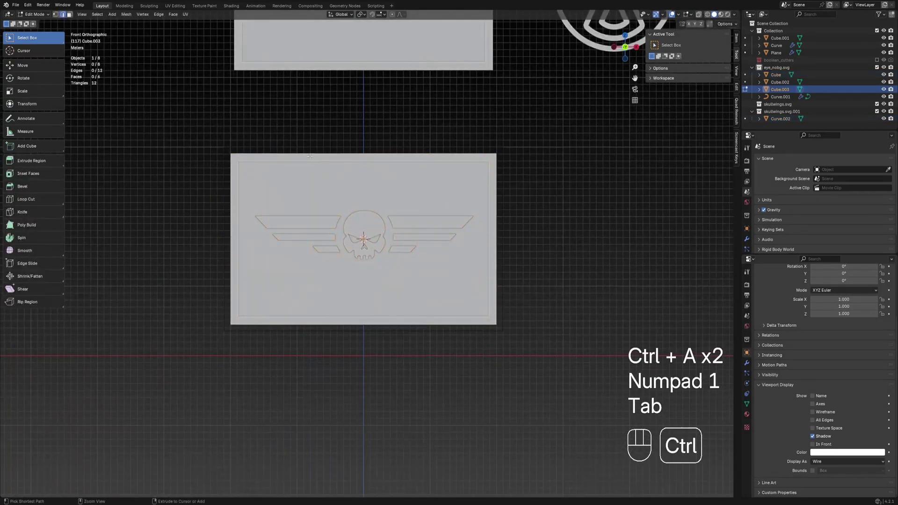
key(ctrl+r)
scroll(307, 154, up, 15)
scroll(307, 155, up, 6)
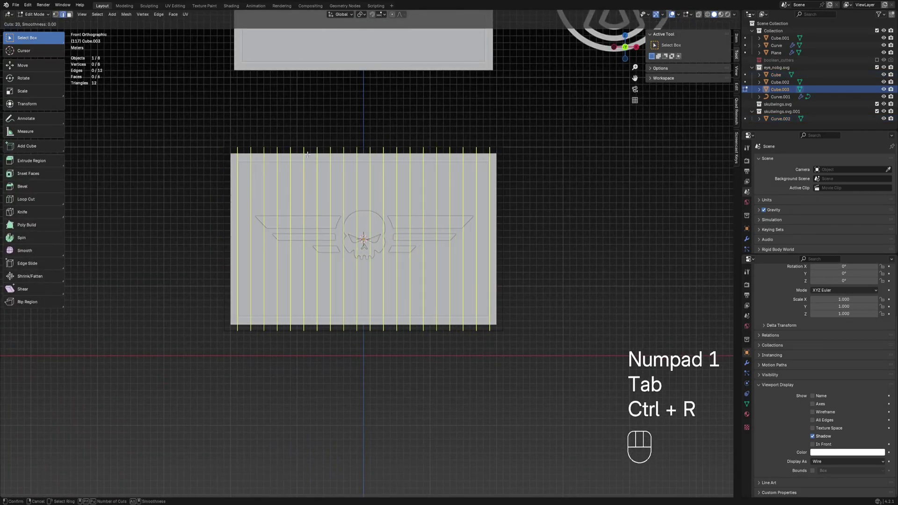
scroll(308, 154, down, 1)
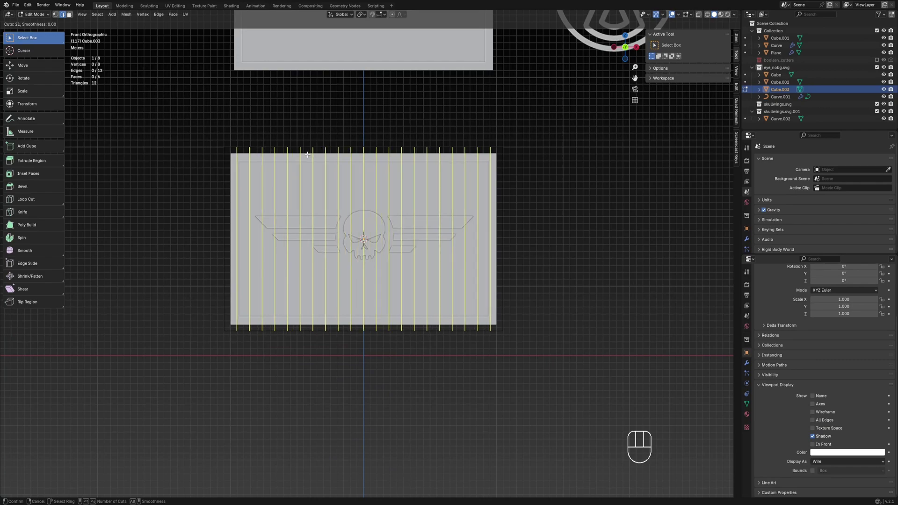
click(308, 154)
right_click(310, 152)
click(546, 206)
Step: Add 15 evenly spaced horizontal loop cuts across the cage's height and return to Object Mode
key(ctrl+r)
scroll(463, 227, up, 14)
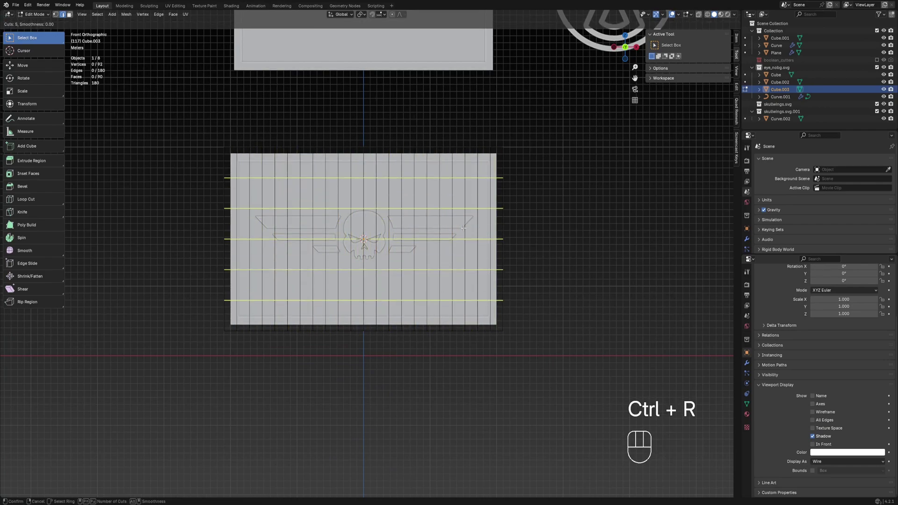
click(463, 228)
key(Tab)
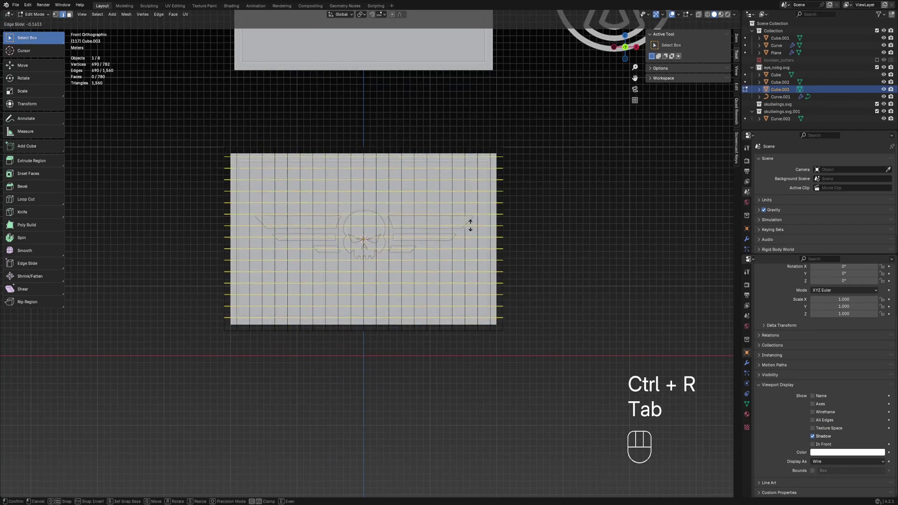
right_click(515, 220)
click(547, 218)
key(Tab)
click(548, 217)
Step: Give the skull-wings emblem a Mesh Deform modifier targeting the cage, and bind it with Dynamic enabled
click(447, 222)
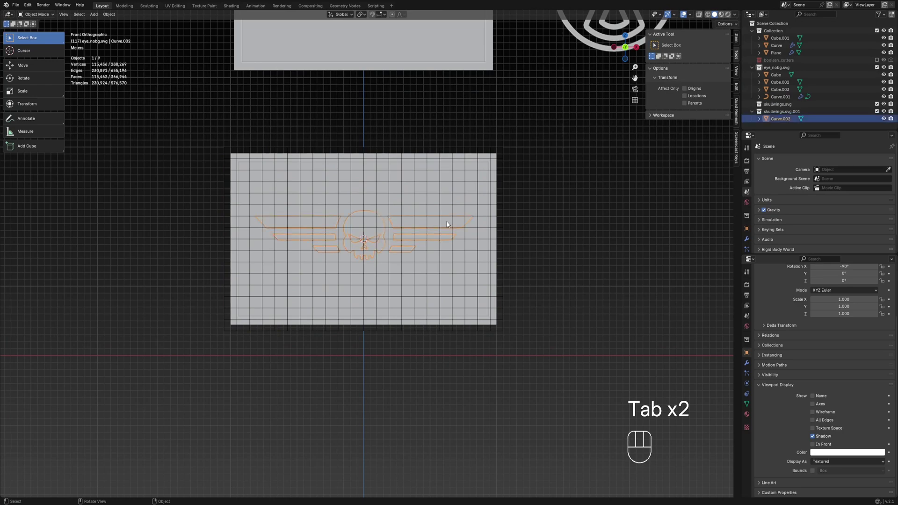
middle_drag(447, 221, 710, 338)
click(746, 363)
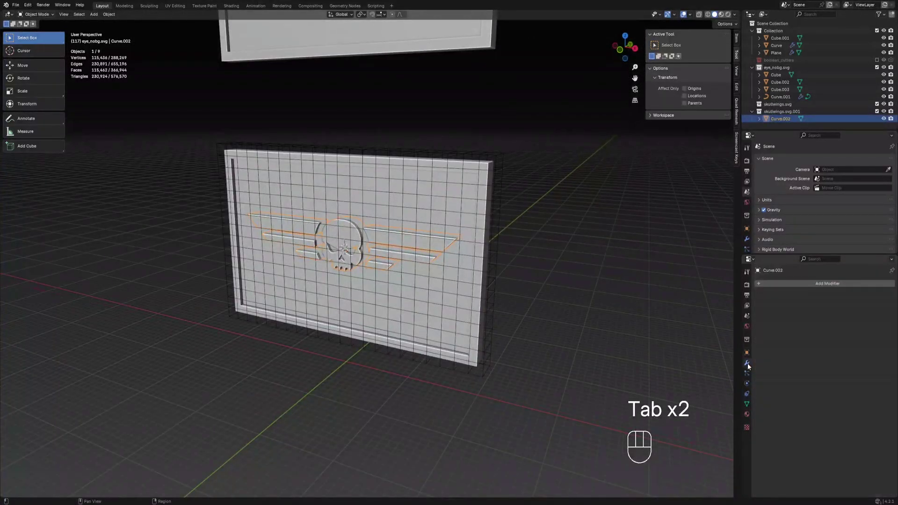
click(776, 284)
click(770, 286)
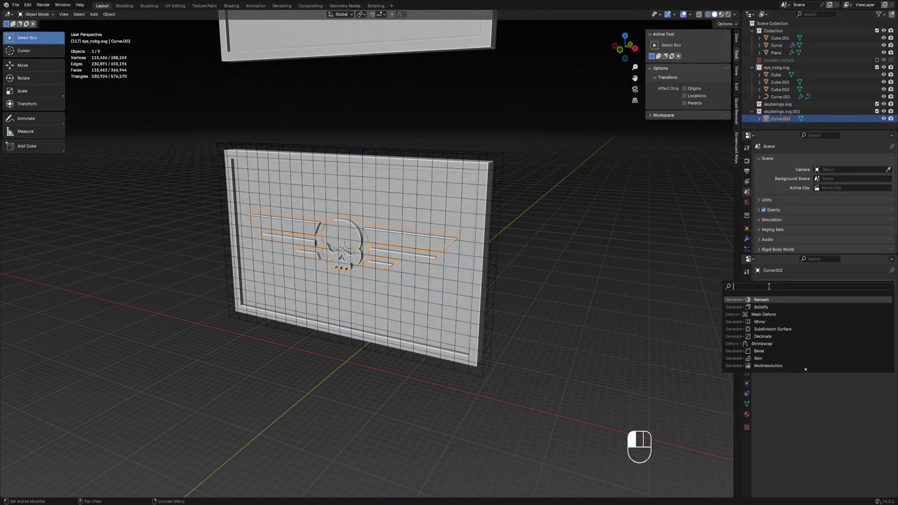
click(773, 314)
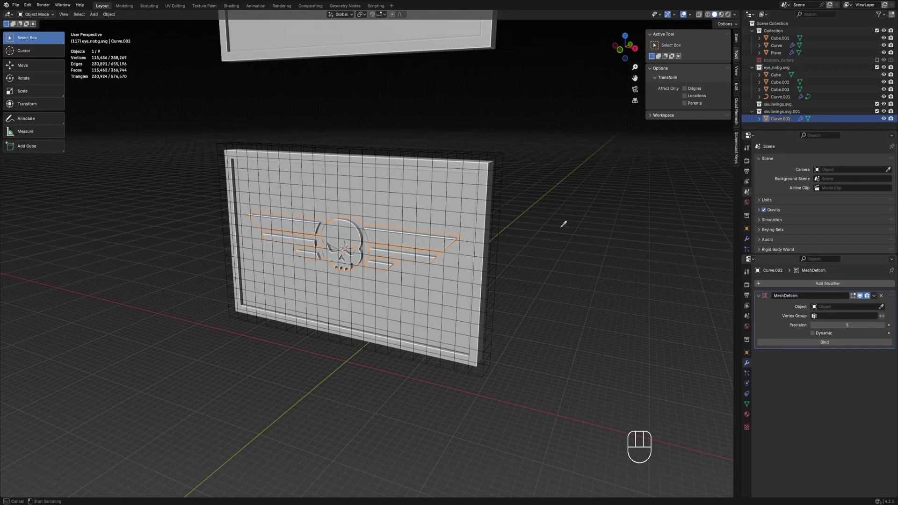
click(499, 203)
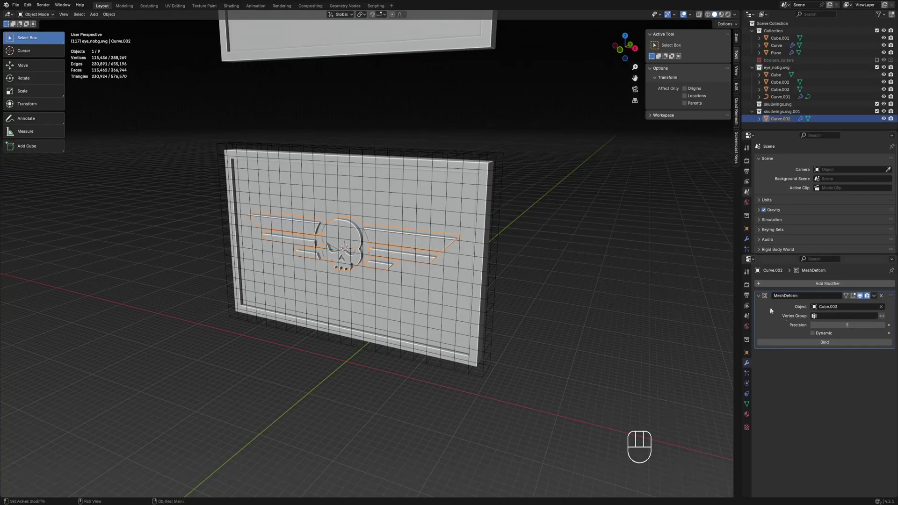
click(814, 333)
click(836, 340)
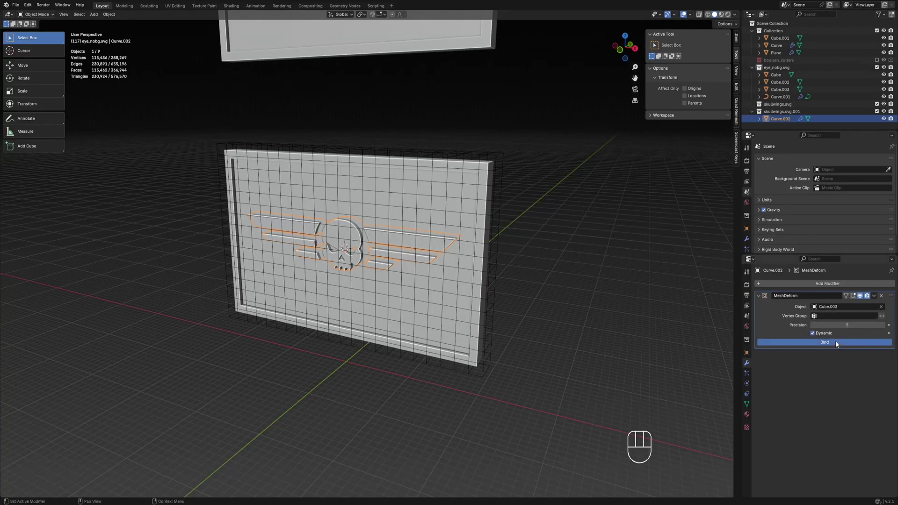
Step: Give the panel a Mesh Deform modifier targeting the cage, and bind it with Dynamic enabled
click(421, 249)
click(797, 285)
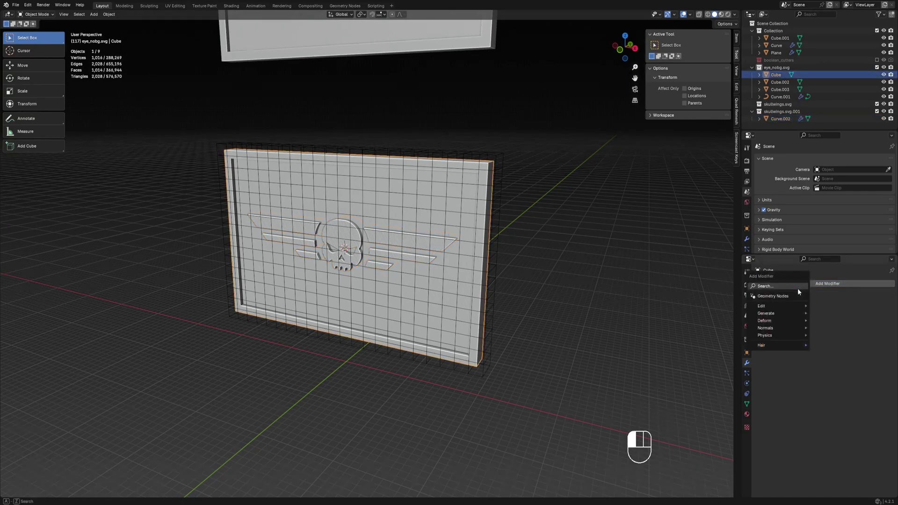
key(space)
click(797, 301)
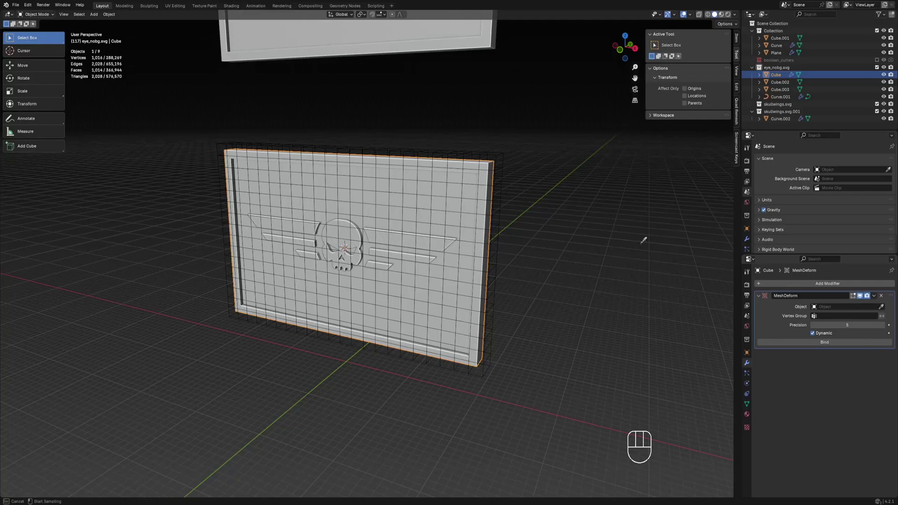
click(505, 212)
click(815, 339)
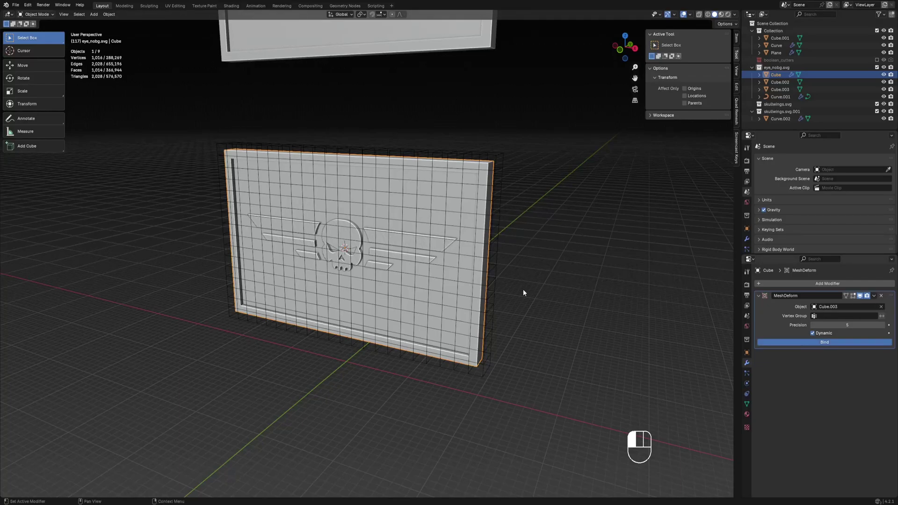
Step: Select the cage in front view and switch it to Sculpt Mode
key(KP_1)
click(504, 245)
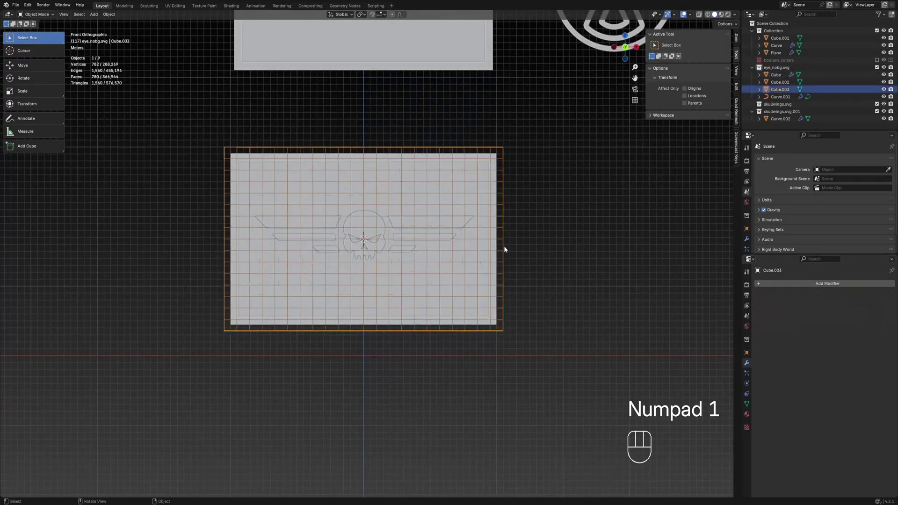
click(527, 237)
click(503, 219)
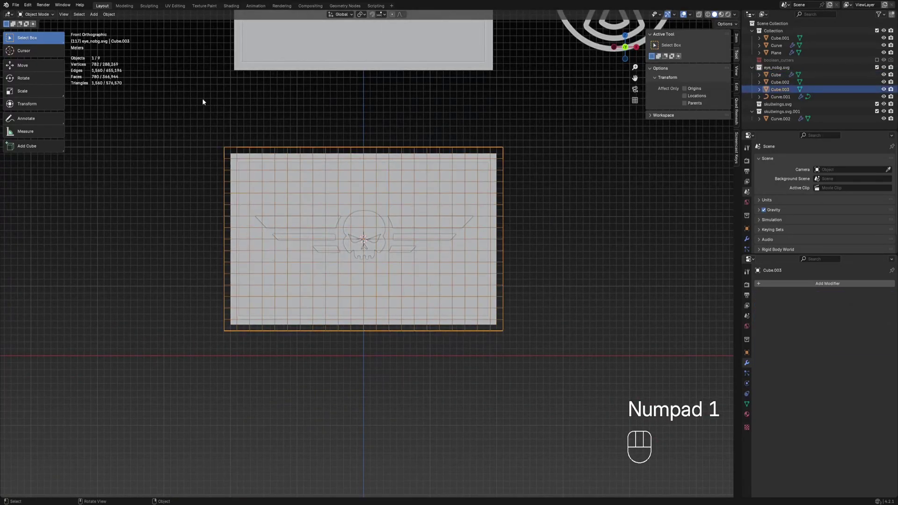
click(30, 14)
click(39, 39)
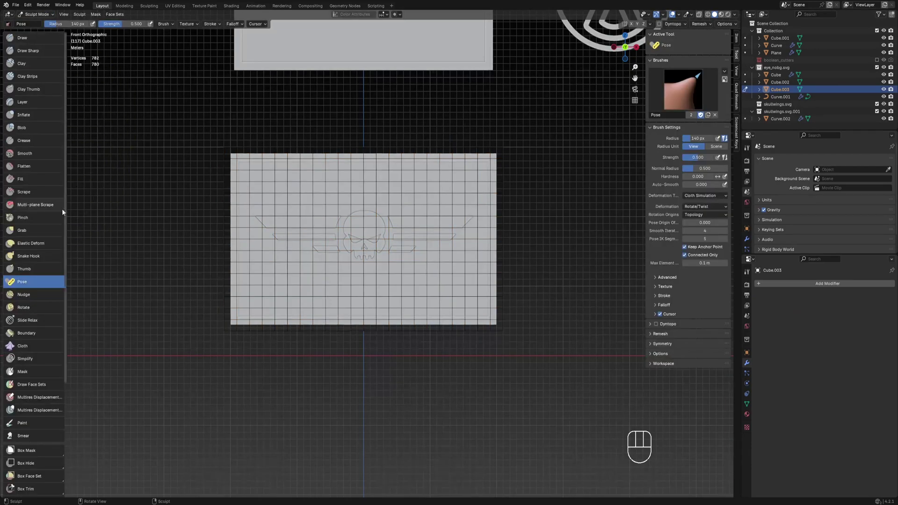
Step: Set the Pose brush radius to 118 px and review its deformation target, deformation and rotation origins options
key(f)
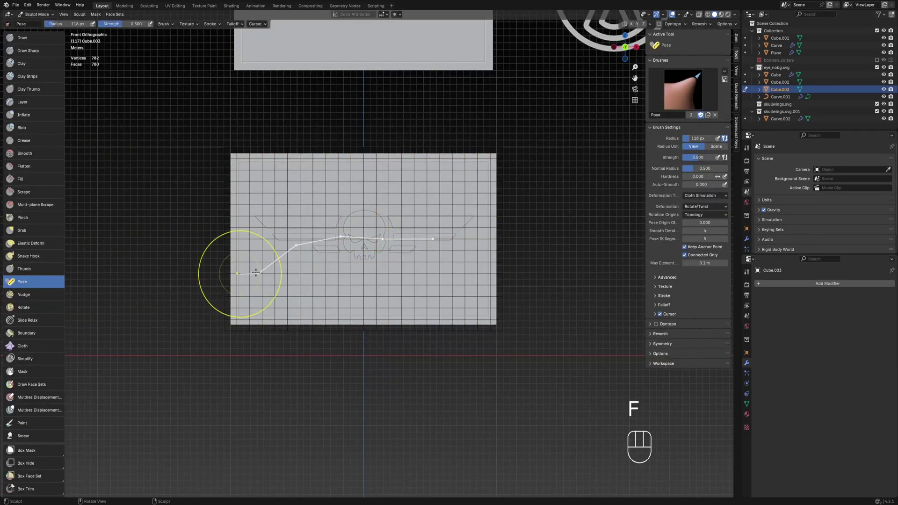
middle_drag(545, 254, 715, 229)
click(711, 196)
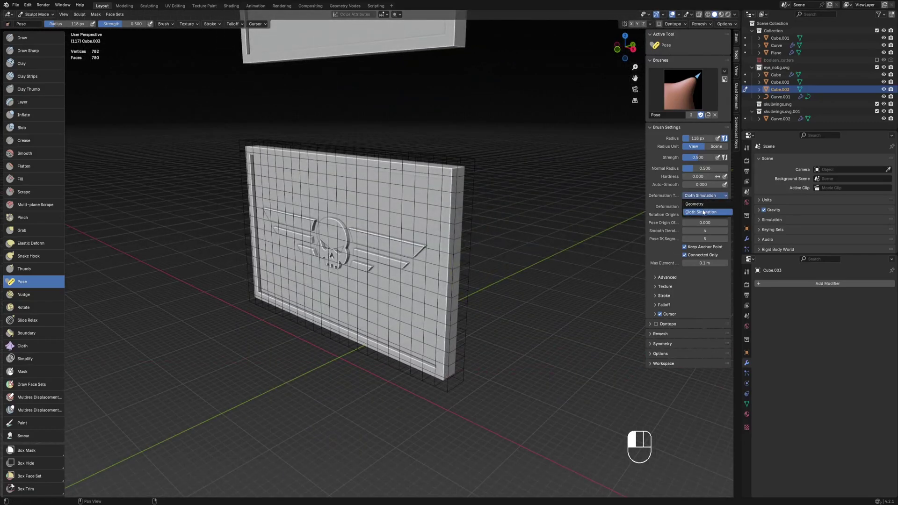
click(703, 197)
click(701, 207)
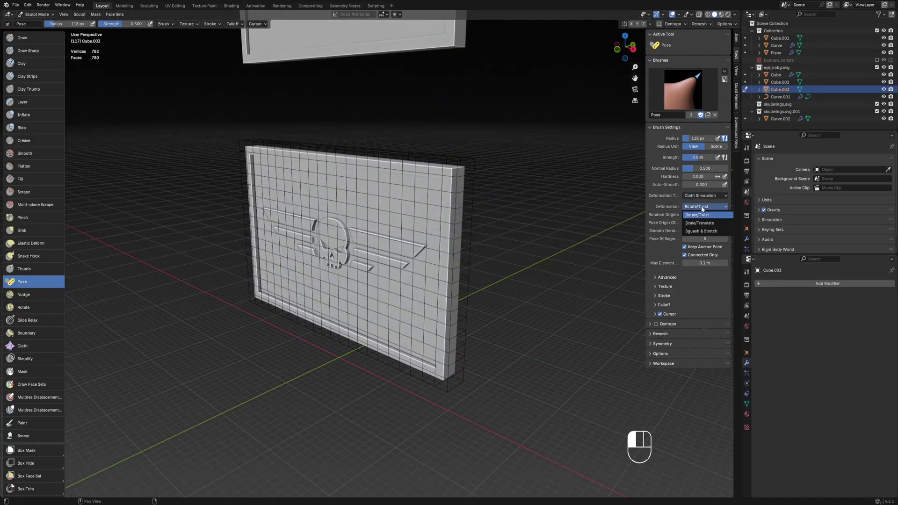
click(705, 214)
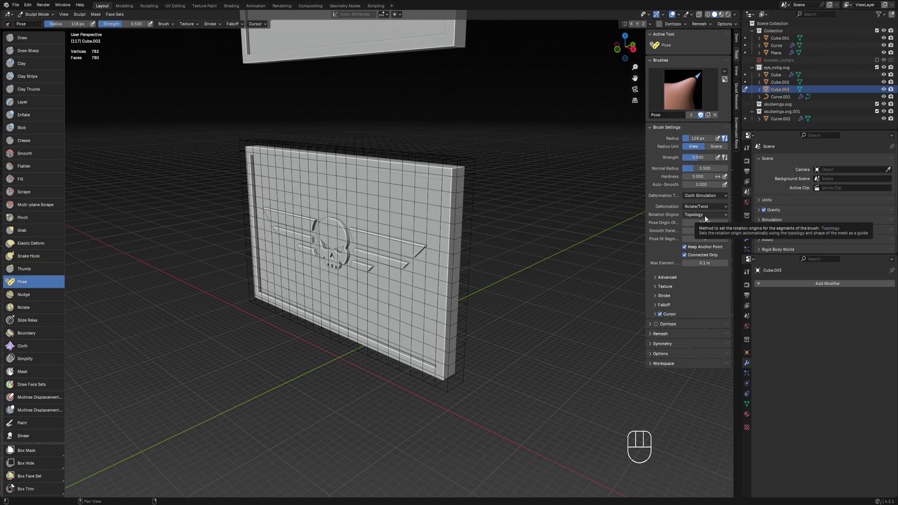
click(705, 216)
click(704, 216)
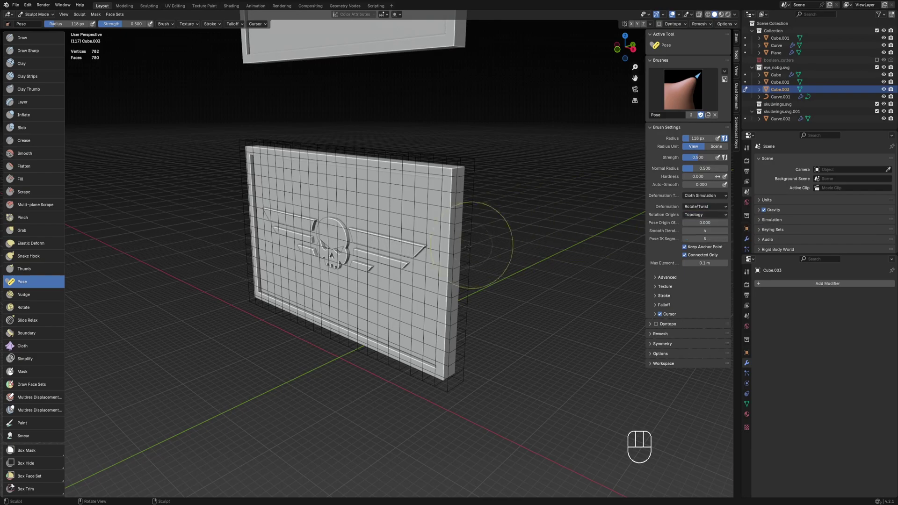
Step: Enlarge the Pose brush radius to 179 px and bend the cage with a stroke at the panel's right edge
middle_drag(473, 245, 497, 255)
key(f)
click(537, 248)
key(f)
click(573, 255)
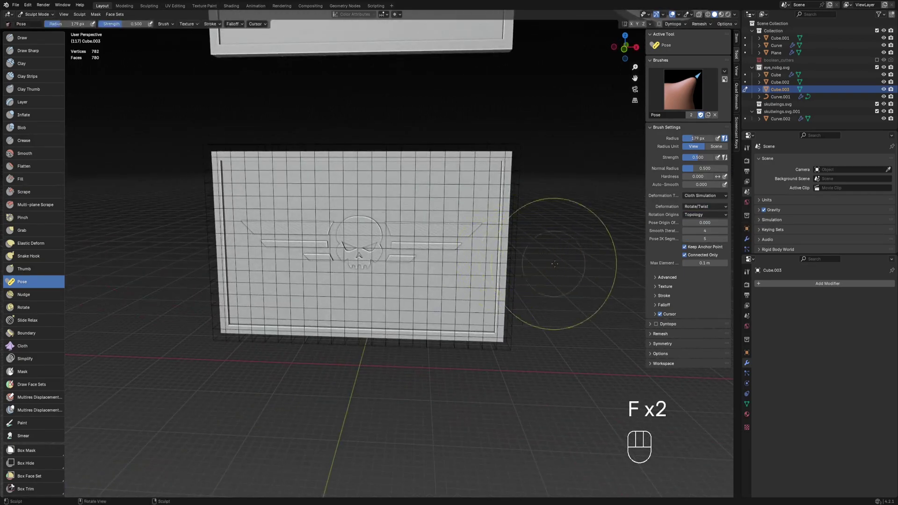
mouse_move(505, 275)
mouse_down()
mouse_move(431, 280)
mouse_move(502, 233)
mouse_up()
Step: Hide the viewport overlays to inspect the bent panel from several angles, and undo the last change
key(Tab)
click(672, 15)
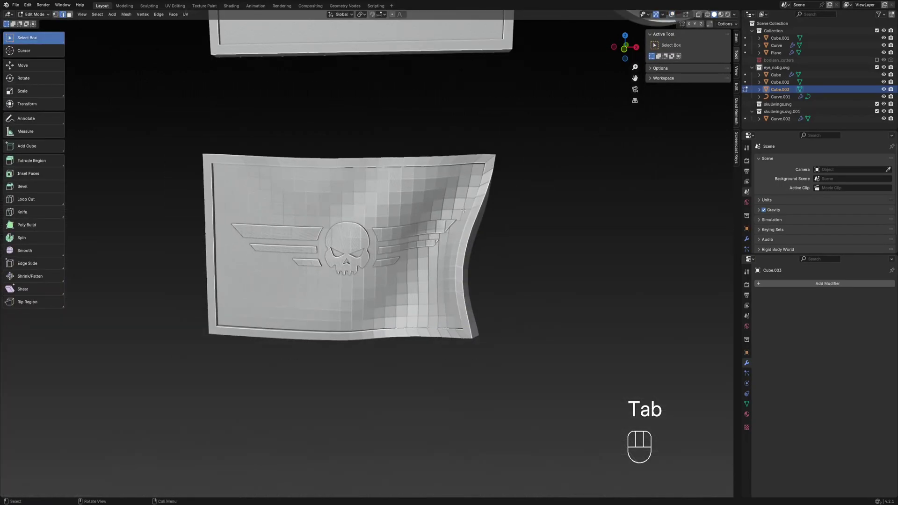
mouse_move(491, 224)
middle_down()
mouse_move(241, 231)
mouse_move(337, 233)
middle_up()
key(KP_1)
key(ctrl+z)
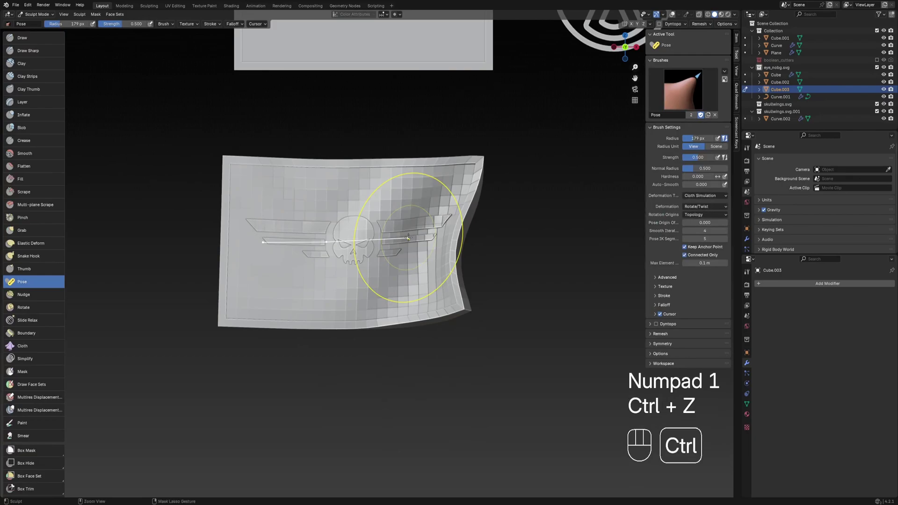
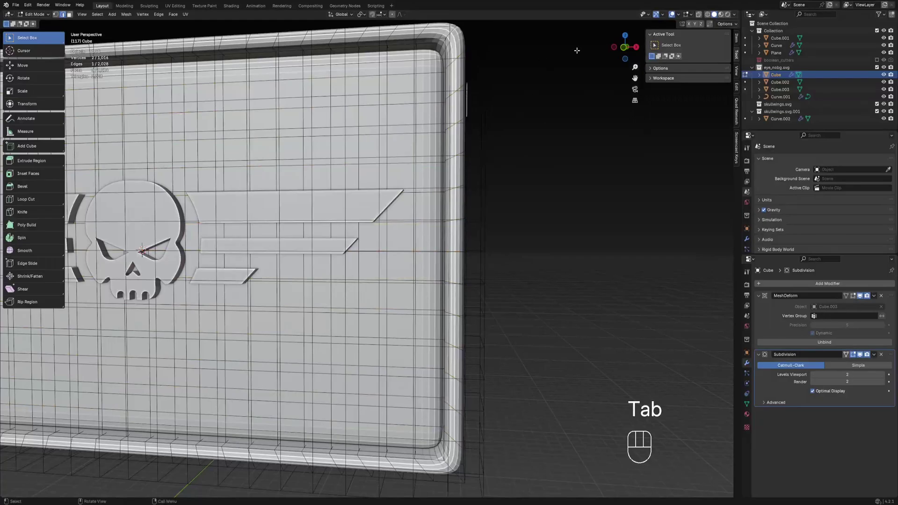
Step: Isolate the panel in local view and select the front and back outer border edge loops of its frame
shift+middle_drag(486, 121, 429, 181)
key(slash)
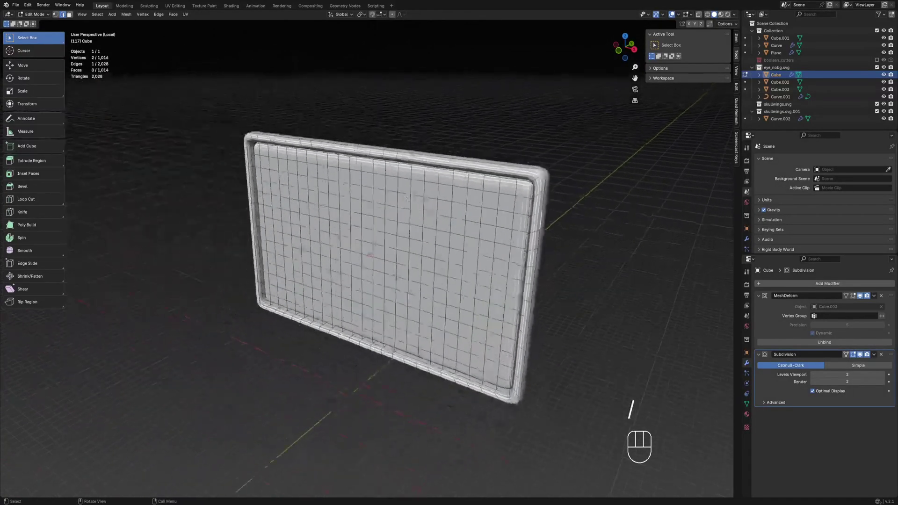
scroll(406, 198, up, 4)
scroll(406, 199, down, 2)
middle_drag(478, 220, 285, 210)
scroll(470, 215, down, 3)
shift+middle_drag(286, 210, 398, 248)
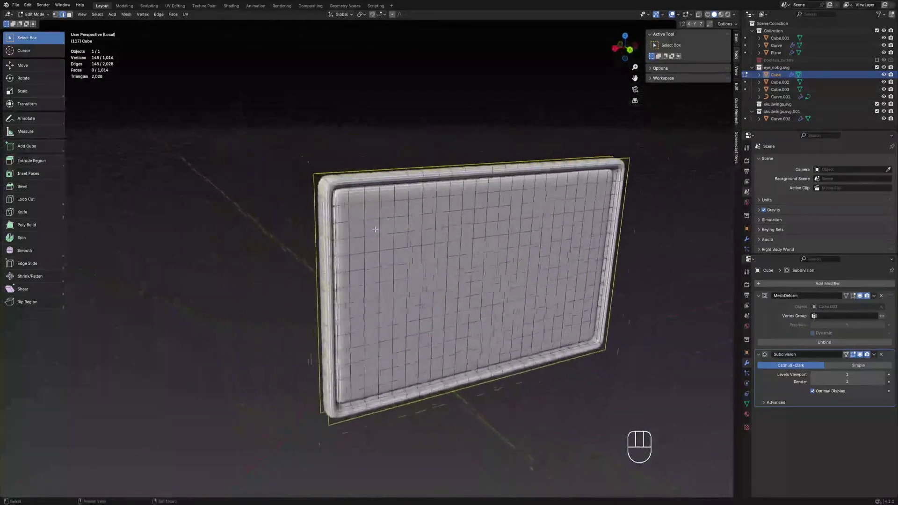
Step: Extend the selection with the edge loops around the frame's inner rim and recess
scroll(291, 178, up, 2)
shift+middle_drag(311, 165, 318, 138)
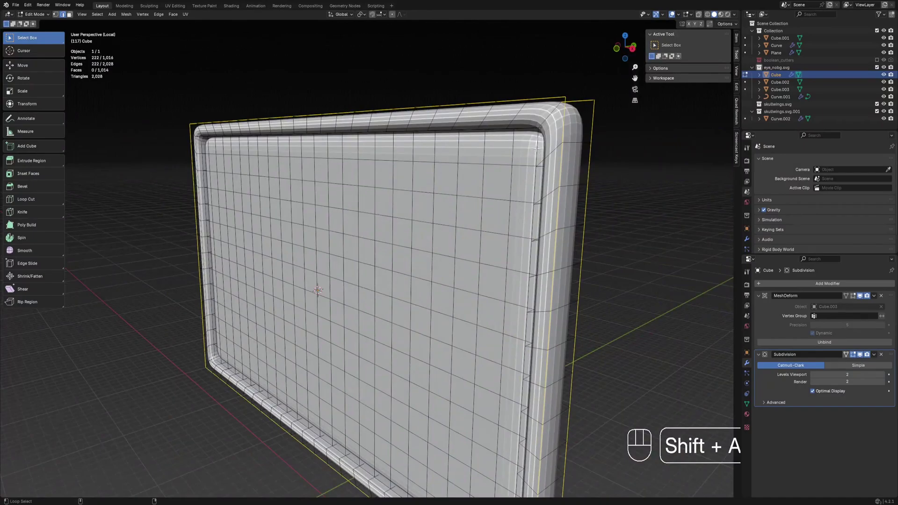
middle_drag(532, 152, 496, 155)
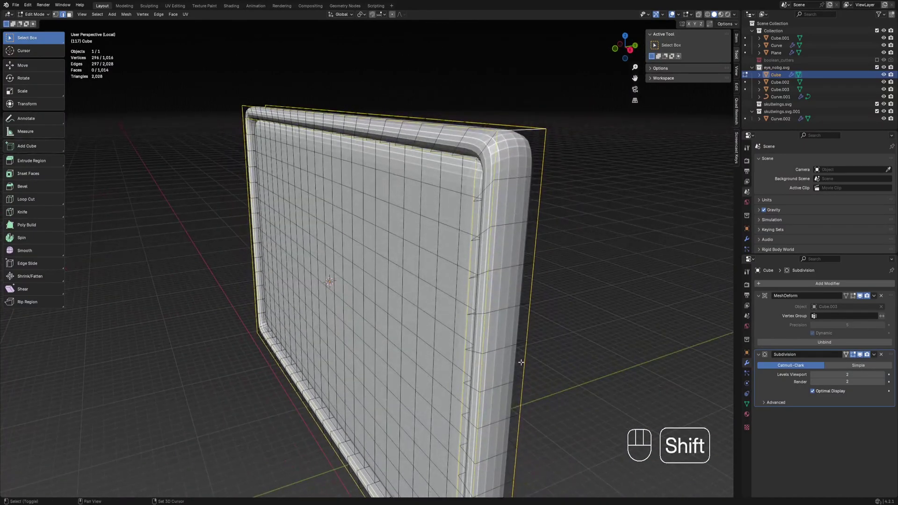
shift+middle_drag(520, 361, 502, 180)
scroll(404, 340, down, 2)
shift+middle_drag(404, 340, 489, 313)
Step: Add the remaining frame and recess edge loops to the selection and set the mean edge crease to 1.00
scroll(490, 313, up, 3)
scroll(433, 367, up, 1)
scroll(485, 260, down, 4)
shift+middle_drag(430, 95, 281, 38)
shift+middle_drag(280, 37, 285, 155)
scroll(421, 159, up, 1)
middle_drag(421, 174, 603, 148)
middle_drag(253, 155, 503, 168)
scroll(472, 216, up, 1)
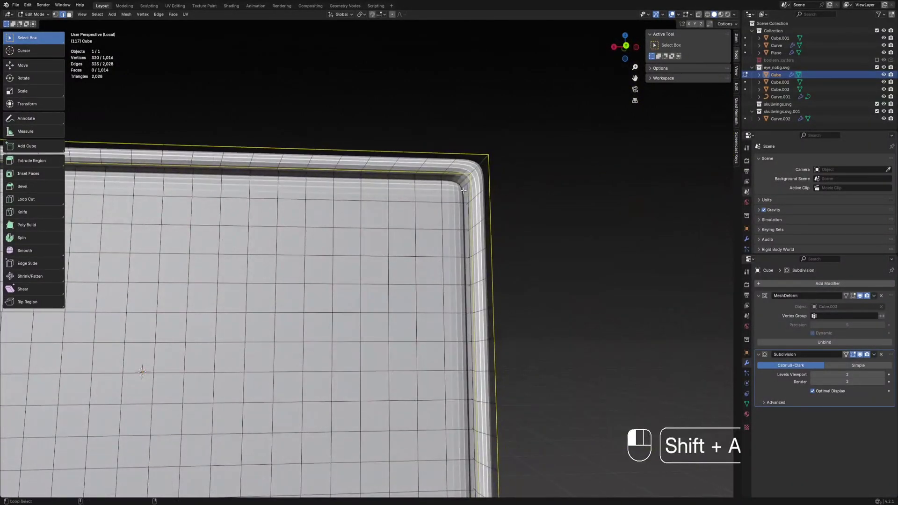
scroll(463, 190, down, 5)
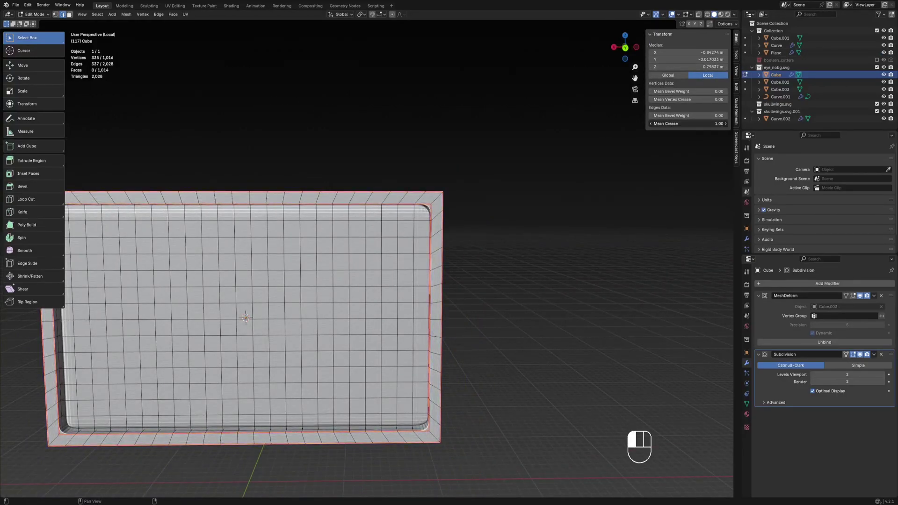
Step: Turn on X-ray and add the uncreased short edges at the recess's lower-right corner to the selection
shift+middle_drag(515, 405, 515, 306)
scroll(515, 306, up, 3)
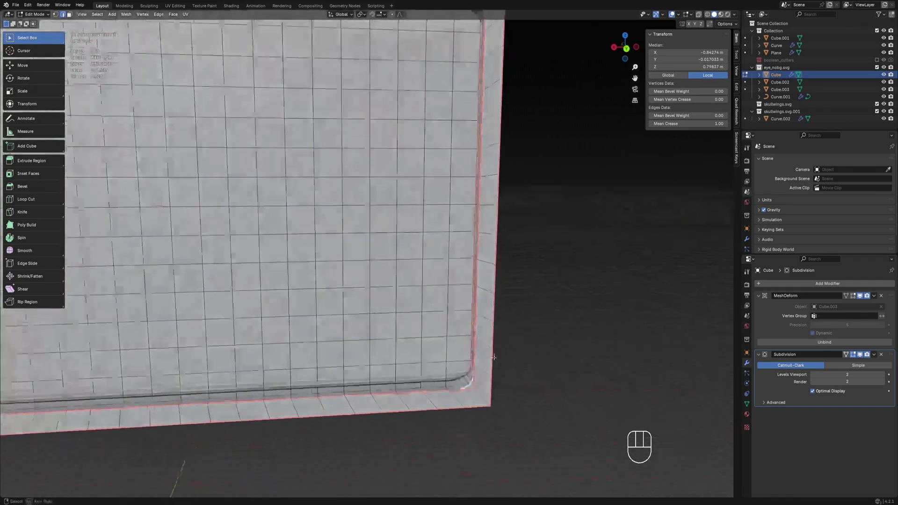
middle_drag(453, 356, 464, 368)
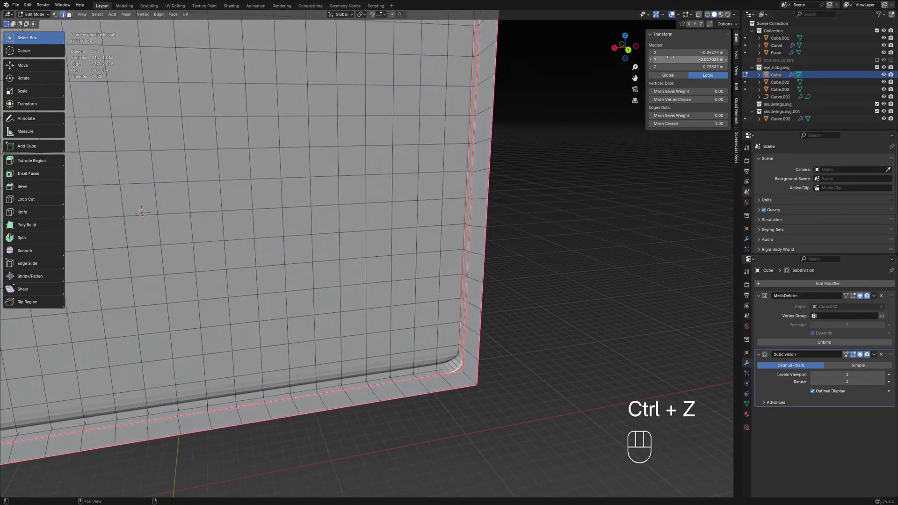
click(698, 14)
middle_drag(491, 313, 511, 337)
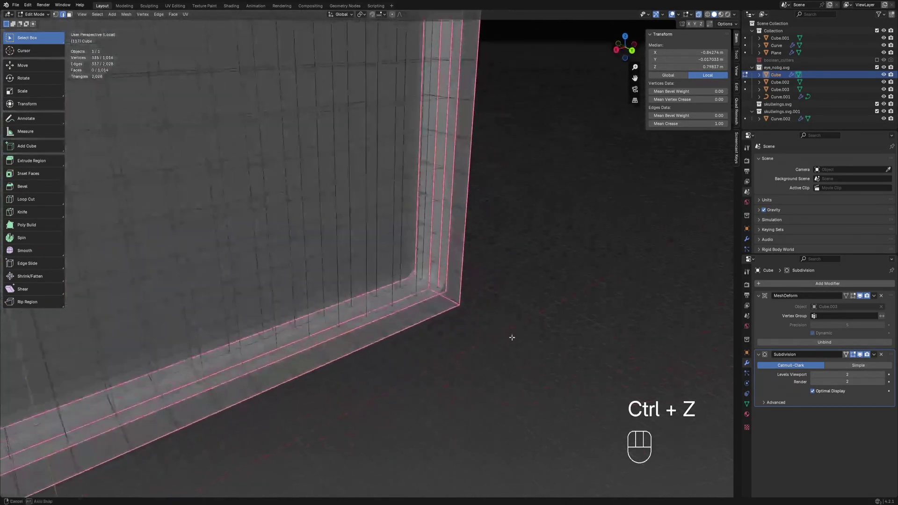
scroll(479, 318, up, 2)
middle_drag(449, 290, 428, 296)
shift+click(466, 229)
shift+middle_drag(284, 295, 529, 260)
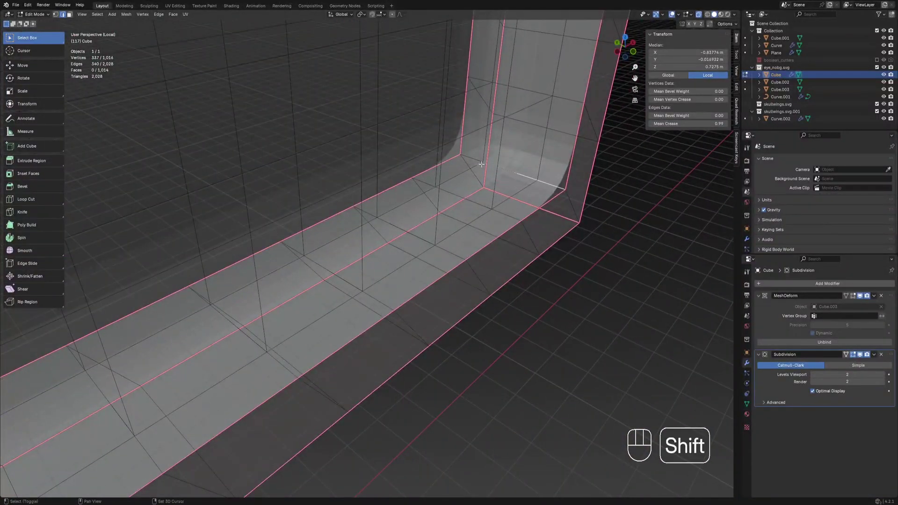
Step: Add the short edges at the recess's upper-right corner to the selection and undo the stray pick
scroll(477, 166, down, 4)
shift+middle_drag(477, 166, 458, 299)
scroll(477, 187, down, 3)
shift+middle_drag(477, 187, 469, 280)
shift+middle_drag(430, 159, 429, 305)
scroll(437, 290, up, 4)
middle_drag(454, 264, 460, 227)
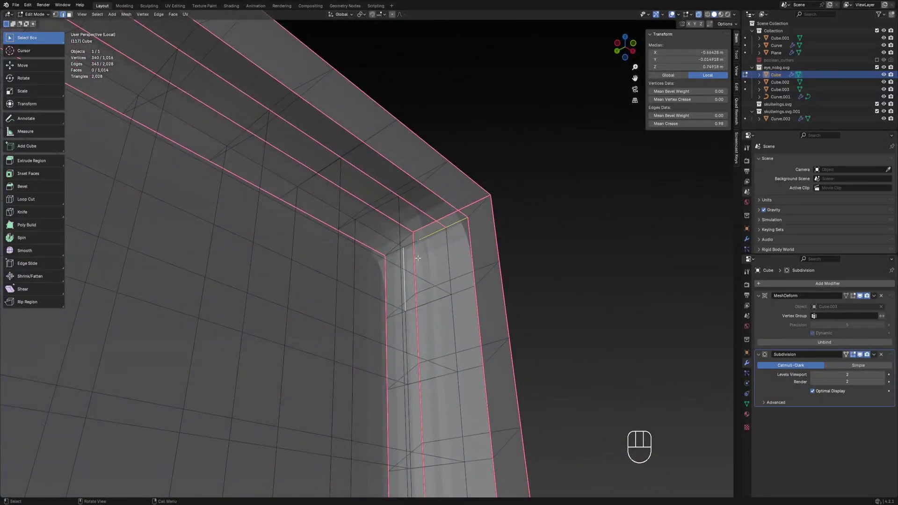
key(ctrl+z)
Step: Add the short edges at the recess's upper-left corner and set the mean crease of the selection to 1.00
scroll(413, 250, down, 4)
middle_drag(415, 250, 360, 286)
shift+middle_drag(361, 285, 674, 299)
shift+middle_drag(89, 299, 566, 145)
shift+click(254, 232)
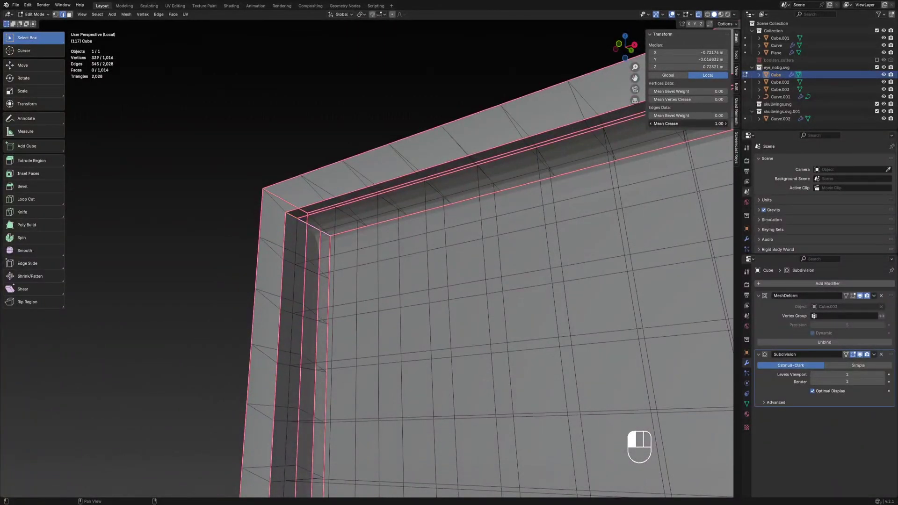
scroll(533, 344, down, 3)
Step: Leave local view, face the panel from the front and return it to Object Mode
middle_drag(533, 344, 369, 301)
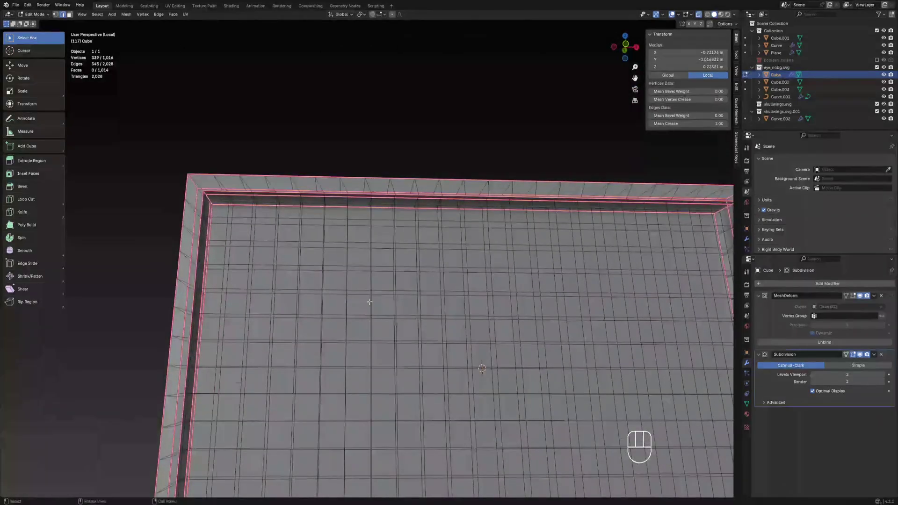
key(KP_1)
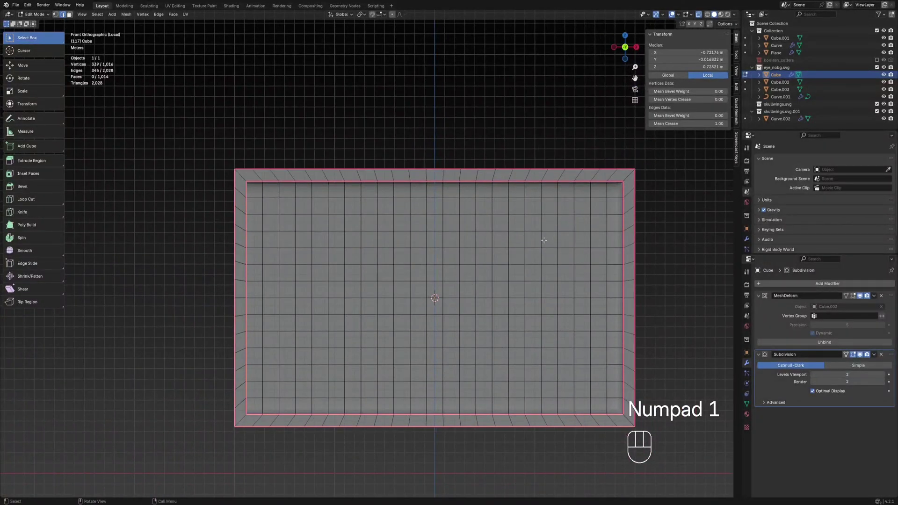
key(KP_Divide)
key(KP_1)
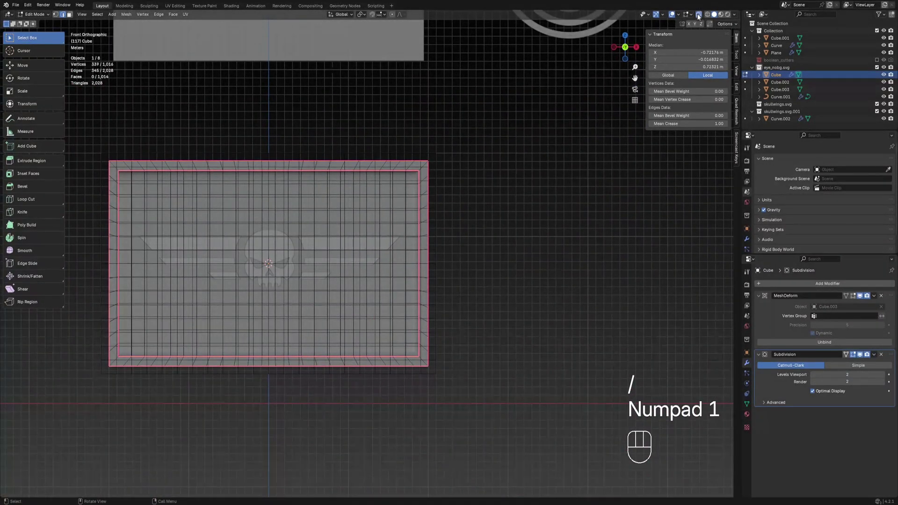
shift+middle_drag(489, 253, 531, 265)
key(Tab)
scroll(450, 299, down, 1)
shift+middle_drag(451, 299, 407, 293)
Step: Hide the viewport overlays and turn off X-ray to view the creased panel
click(684, 14)
key(KP_1)
scroll(398, 279, down, 2)
click(698, 15)
middle_drag(477, 262, 507, 272)
click(700, 15)
scroll(483, 262, down, 2)
Step: Select the emblem panel, compare subdivision levels 1 and 2, keep level 2 and check the frame from the front
click(507, 272)
key(ctrl+2)
key(ctrl+1)
key(ctrl+2)
scroll(468, 302, up, 4)
middle_drag(469, 302, 496, 300)
scroll(459, 304, down, 1)
scroll(459, 307, down, 2)
key(KP_1)
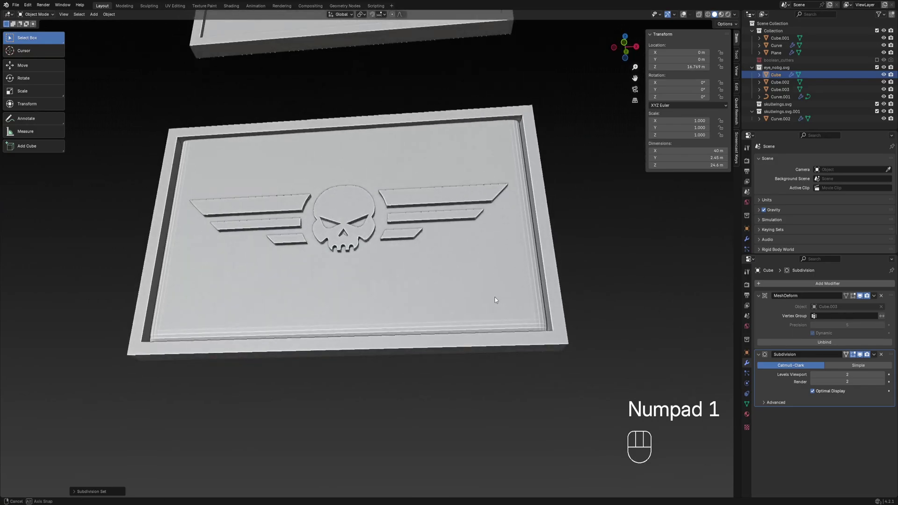
key(KP_1)
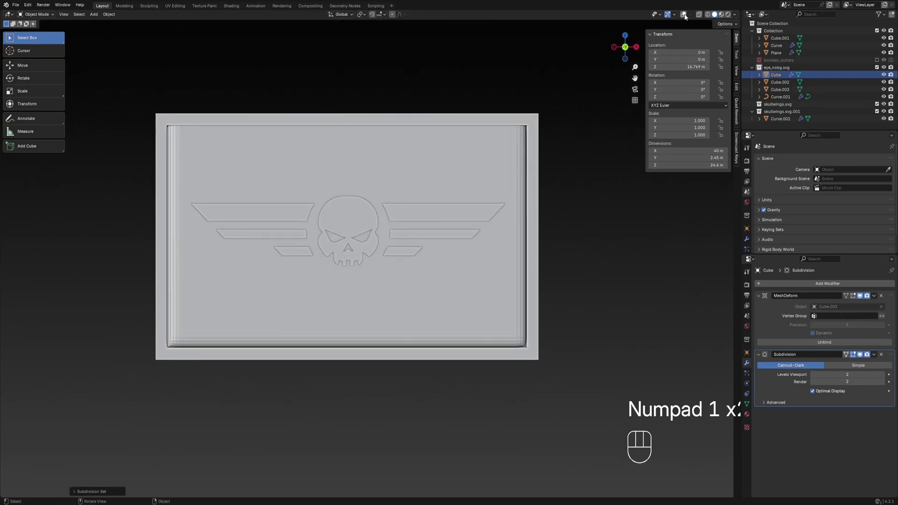
Step: Show the viewport overlays, select the deform cage around the emblem panel and switch it to Sculpt Mode
scroll(525, 219, down, 4)
click(684, 14)
middle_drag(566, 127, 538, 145)
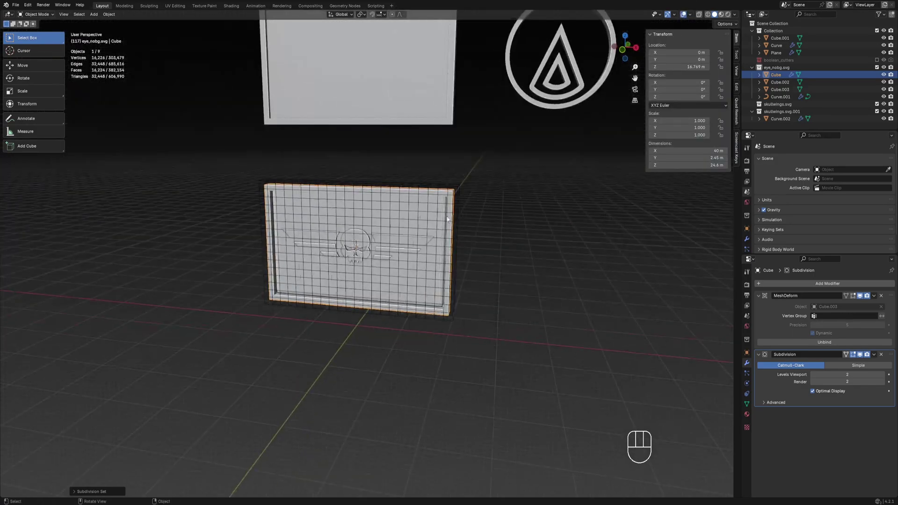
click(355, 243)
click(42, 39)
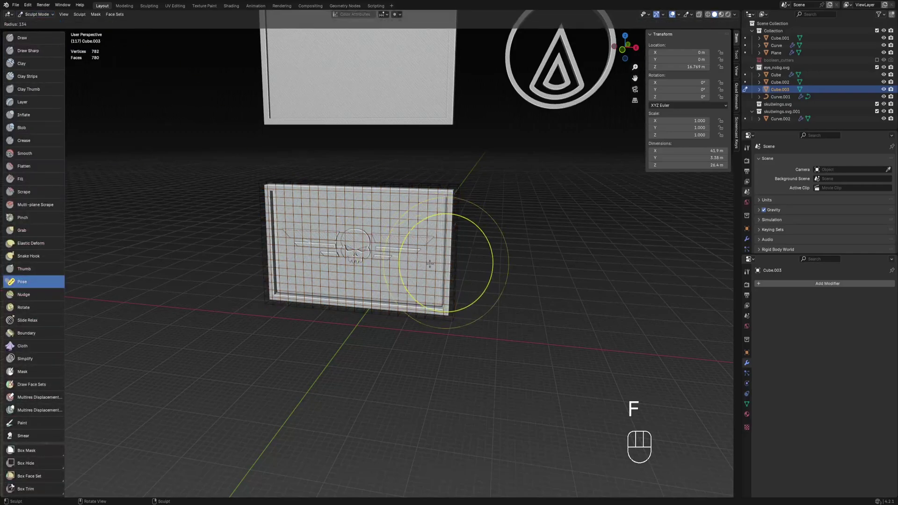
Step: Bend the cage's right side with the Pose brush at 134 px radius, refresh the panel and undo
middle_drag(471, 237, 482, 220)
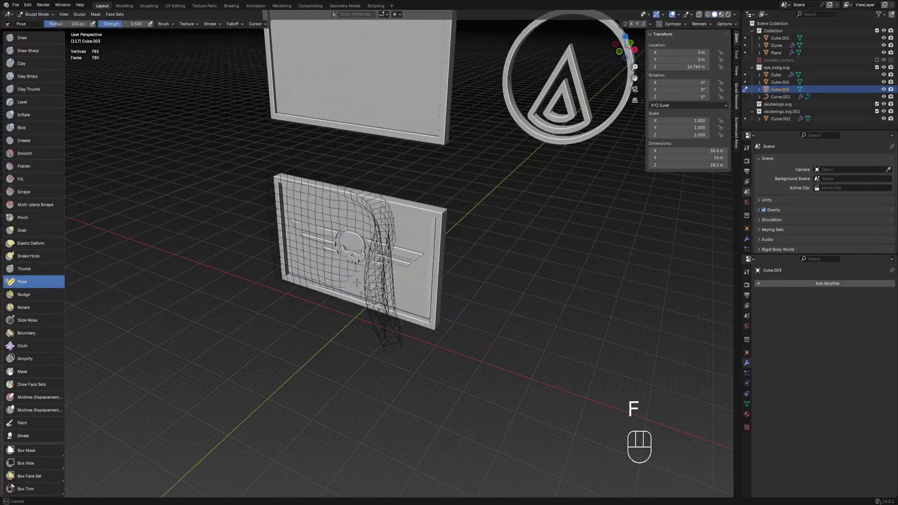
key(Tab)
click(673, 15)
mouse_move(405, 218)
middle_down()
mouse_move(482, 211)
mouse_move(293, 210)
mouse_move(330, 287)
middle_up()
key(ctrl+z)
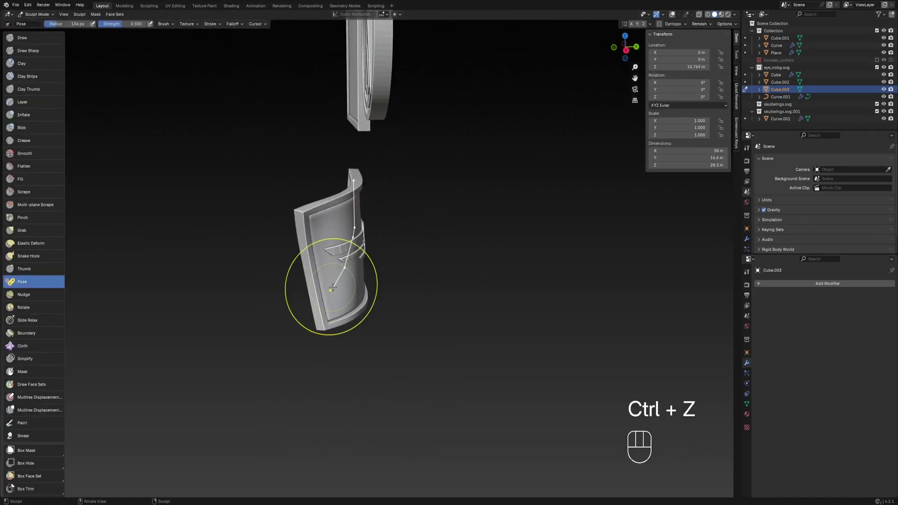
Step: Refresh the panel's deformation, inspect it without overlays, try another Pose brush radius and undo the cage strokes
click(672, 14)
middle_drag(404, 278, 507, 215)
key(Tab)
click(676, 16)
mouse_move(527, 139)
middle_down()
mouse_move(493, 172)
mouse_move(344, 225)
mouse_move(283, 235)
mouse_move(305, 192)
mouse_move(380, 250)
mouse_move(374, 258)
mouse_move(382, 262)
mouse_move(355, 266)
mouse_move(373, 284)
middle_up()
key(ctrl+z)
key(ctrl+z)
key(f)
click(363, 261)
key(ctrl+z)
key(ctrl+z)
Step: Show the viewport overlays, put the deform cage back in Sculpt Mode and view it from its side
click(683, 14)
middle_drag(421, 262, 97, 48)
click(37, 39)
middle_drag(327, 243, 372, 295)
Step: Bend the cage with the Pose brush at 91 px radius, inspect the panel without overlays and undo the bend
key(f)
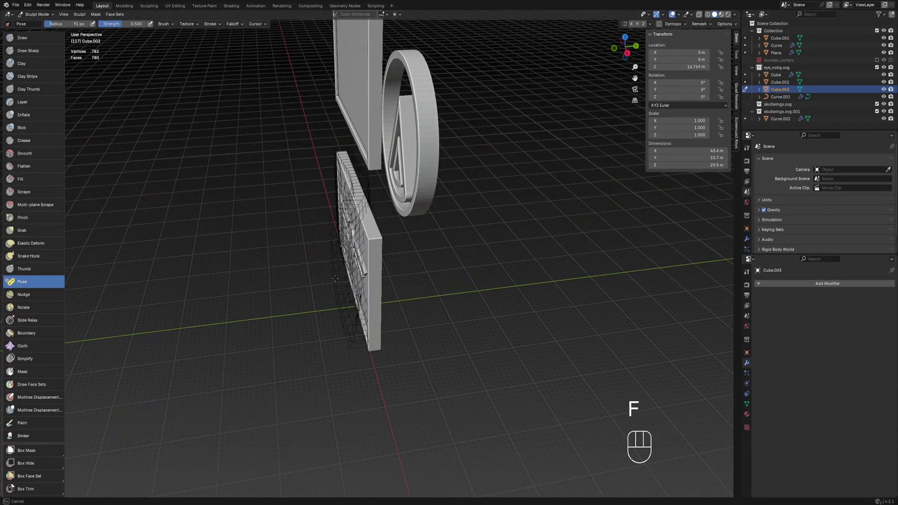
click(672, 14)
mouse_move(401, 261)
middle_down()
mouse_move(367, 321)
mouse_move(428, 304)
mouse_move(471, 321)
mouse_move(355, 311)
middle_up()
key(Tab)
key(ctrl+z)
middle_drag(407, 301, 379, 327)
click(673, 14)
key(ctrl+z)
Step: Set the Pose brush radius to 94 px, bend the cage's right end and enter Edit Mode to refresh the panel
middle_drag(431, 297, 341, 301)
key(f)
click(400, 299)
drag(341, 301, 341, 301)
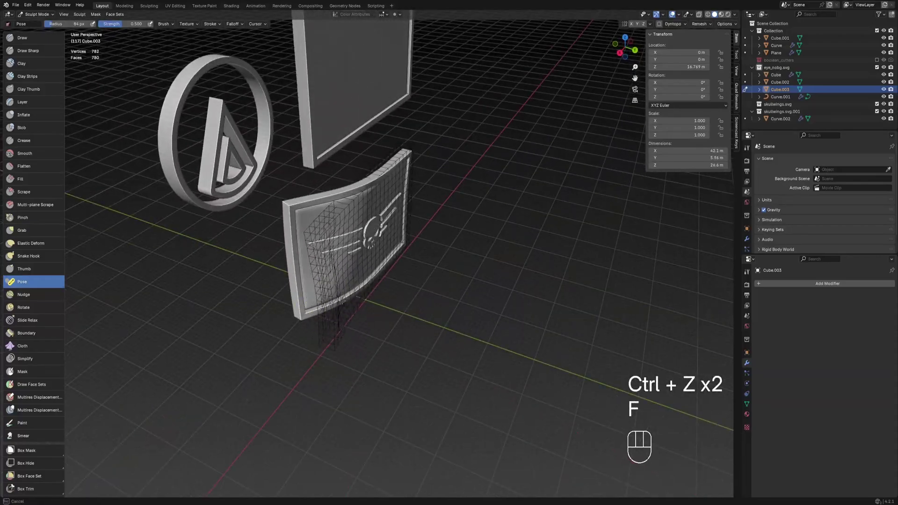
middle_drag(394, 270, 576, 102)
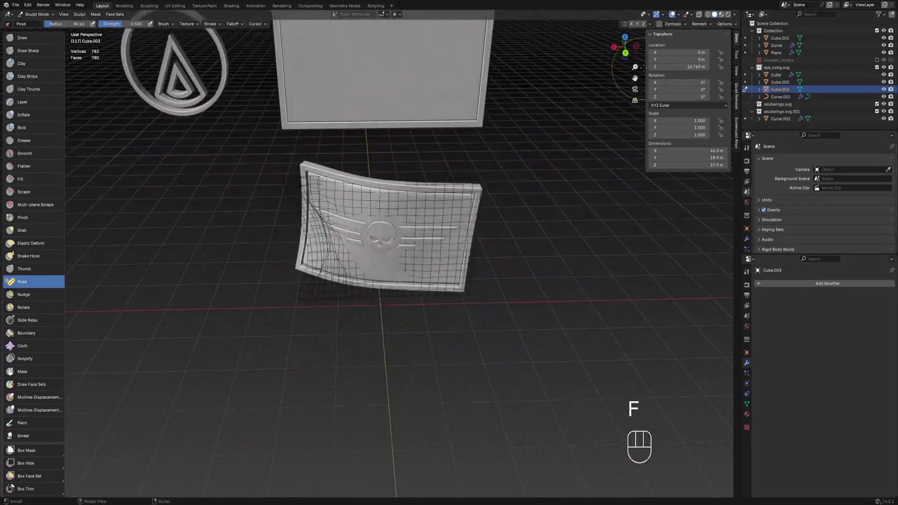
key(Tab)
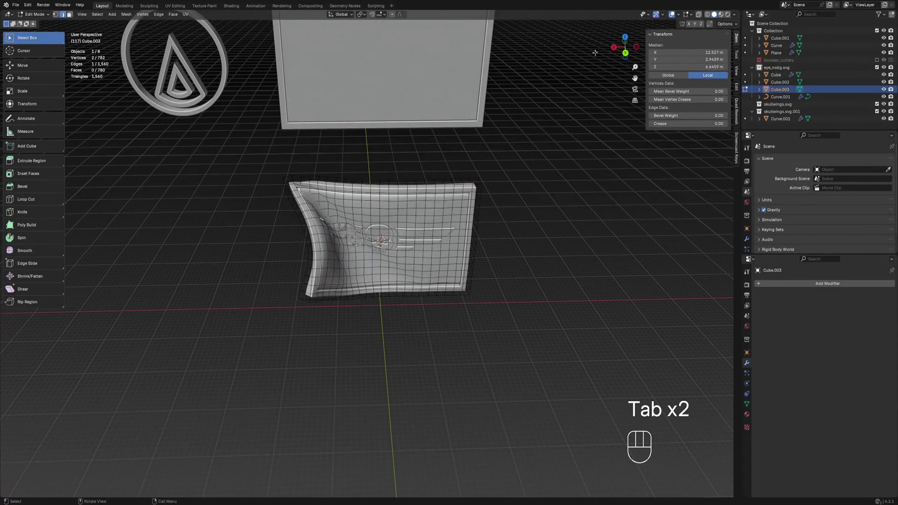
Step: Hide the viewport overlays and examine the bent emblem panel from the front
click(671, 18)
middle_drag(415, 181, 329, 221)
key(KP_1)
scroll(376, 244, up, 6)
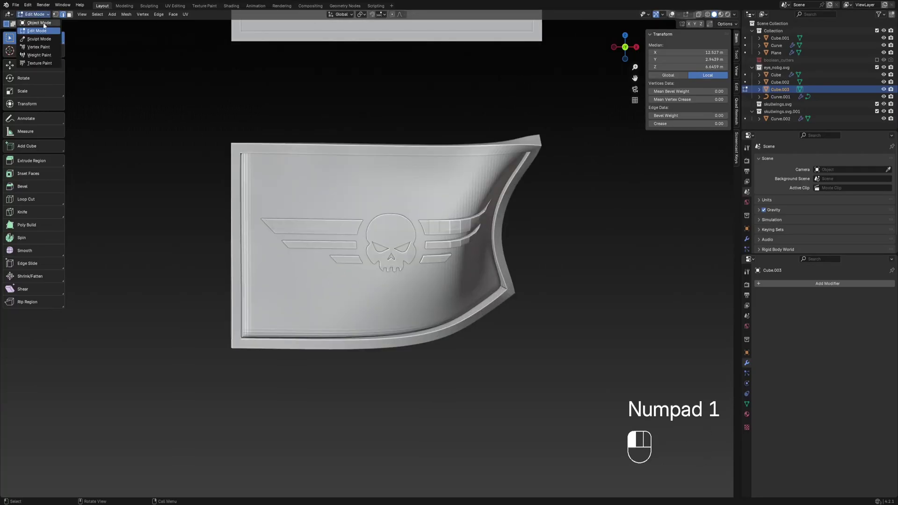
Step: Return the cage to Object Mode, show the viewport overlays and save the file
click(43, 25)
scroll(361, 217, down, 5)
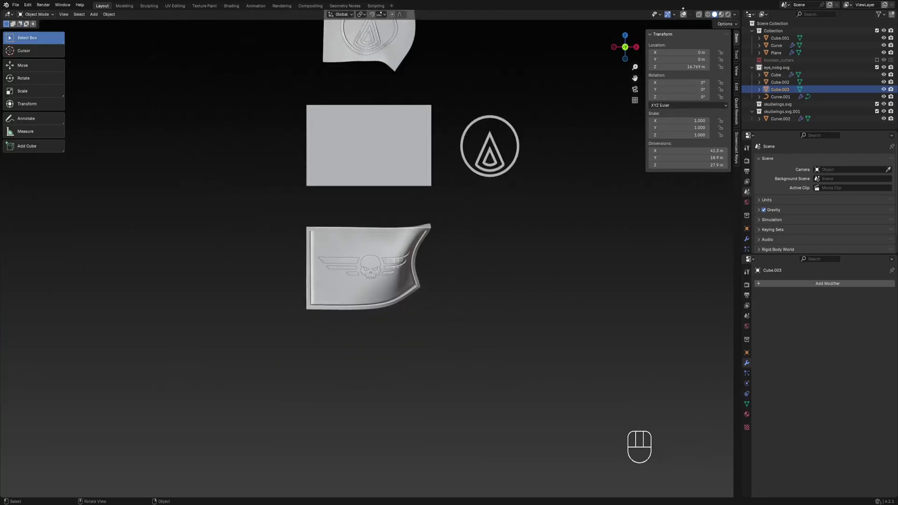
click(683, 14)
scroll(479, 246, up, 3)
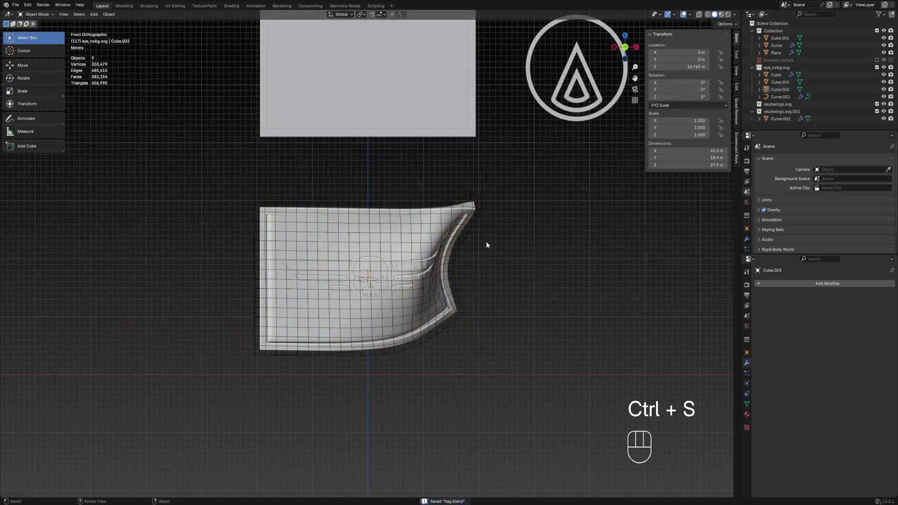